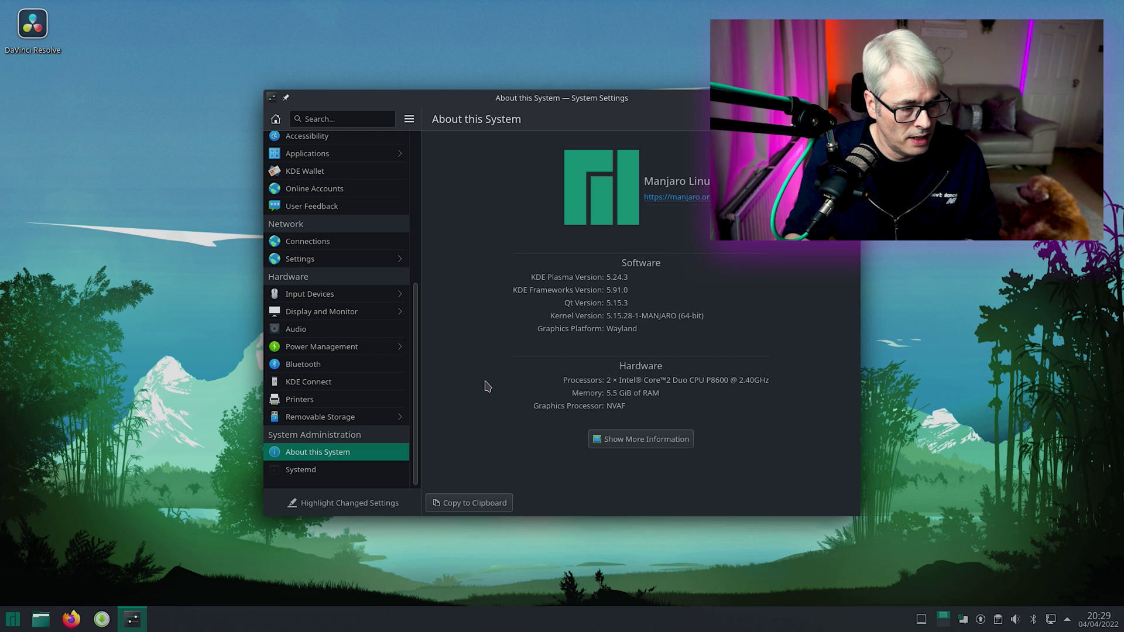
Step: Open Dolphin at the Home folder and move and resize its window
left_click(41, 620)
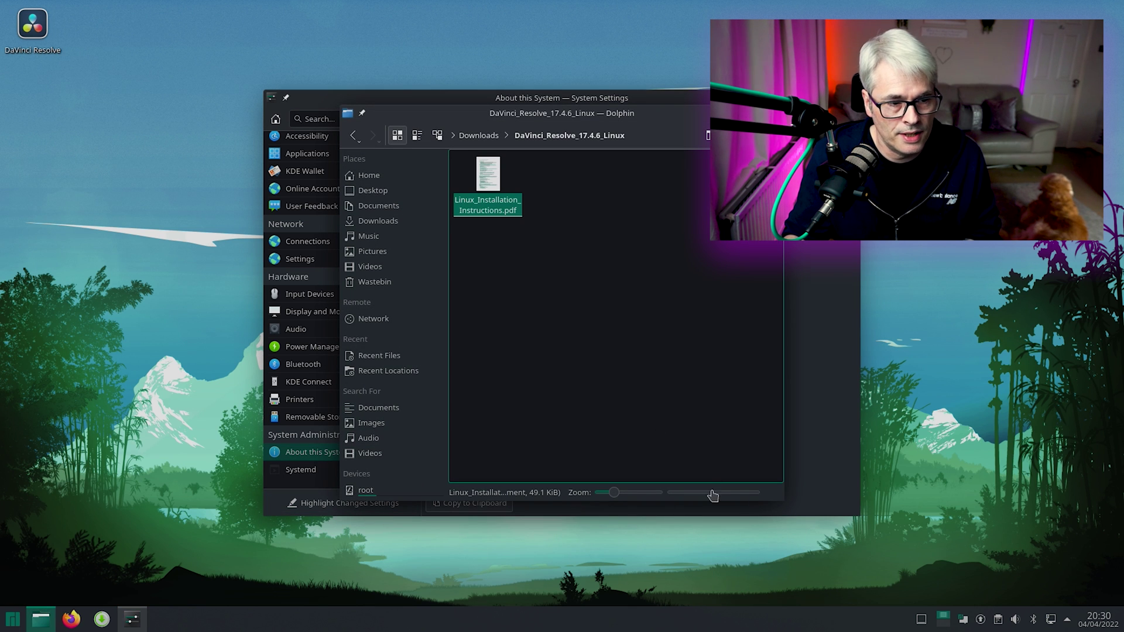
left_click(621, 332)
left_click(369, 178)
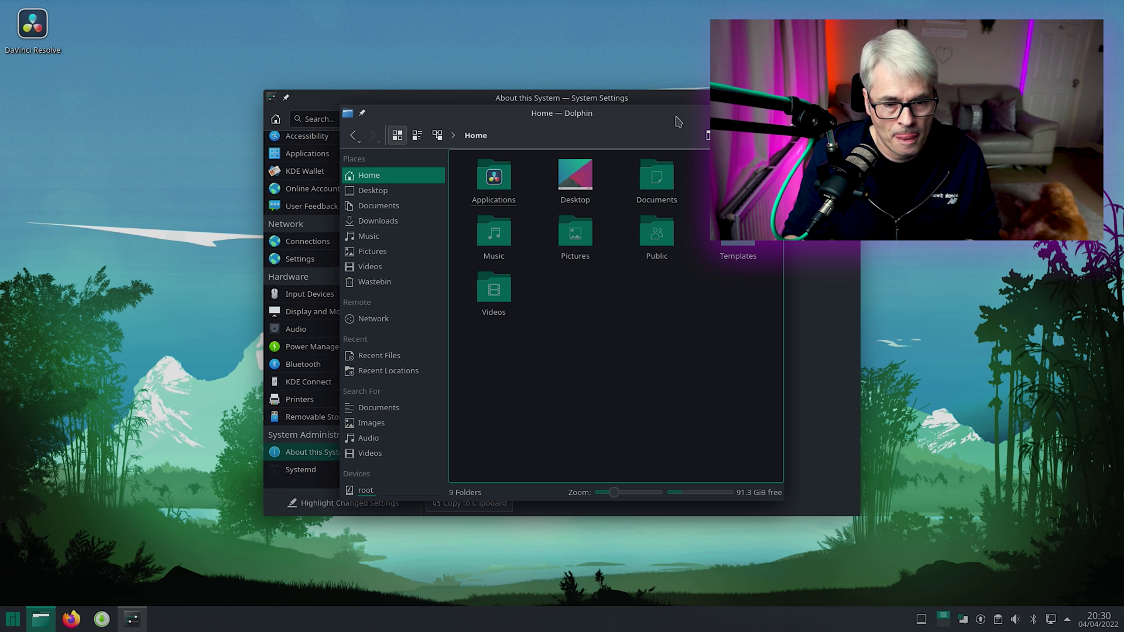
left_click_drag(678, 122, 638, 68)
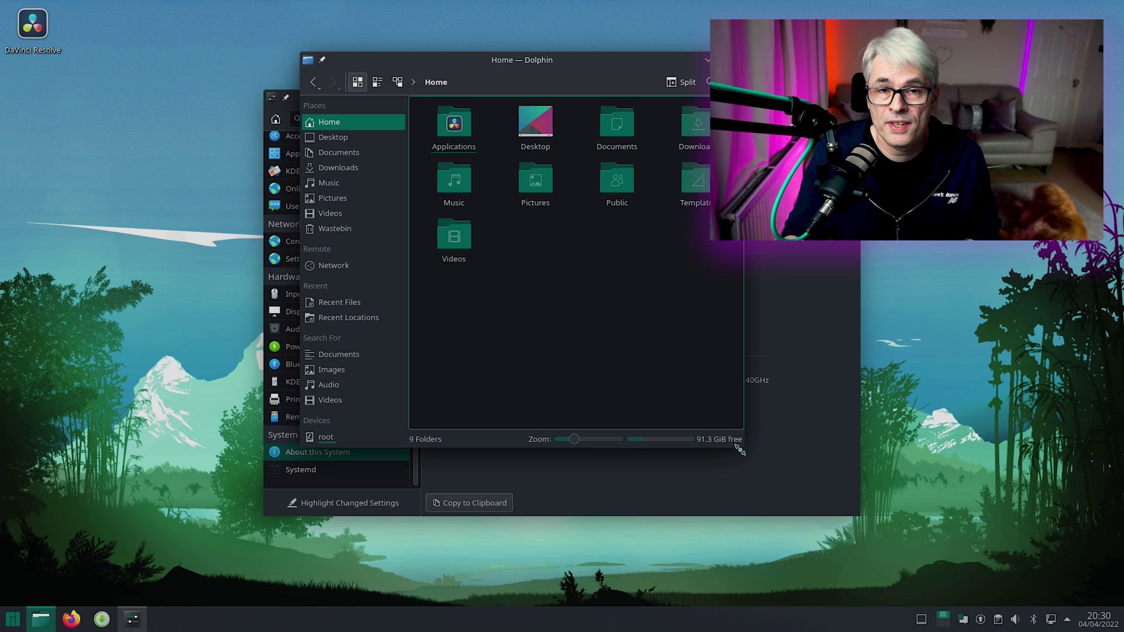
left_click_drag(740, 450, 811, 336)
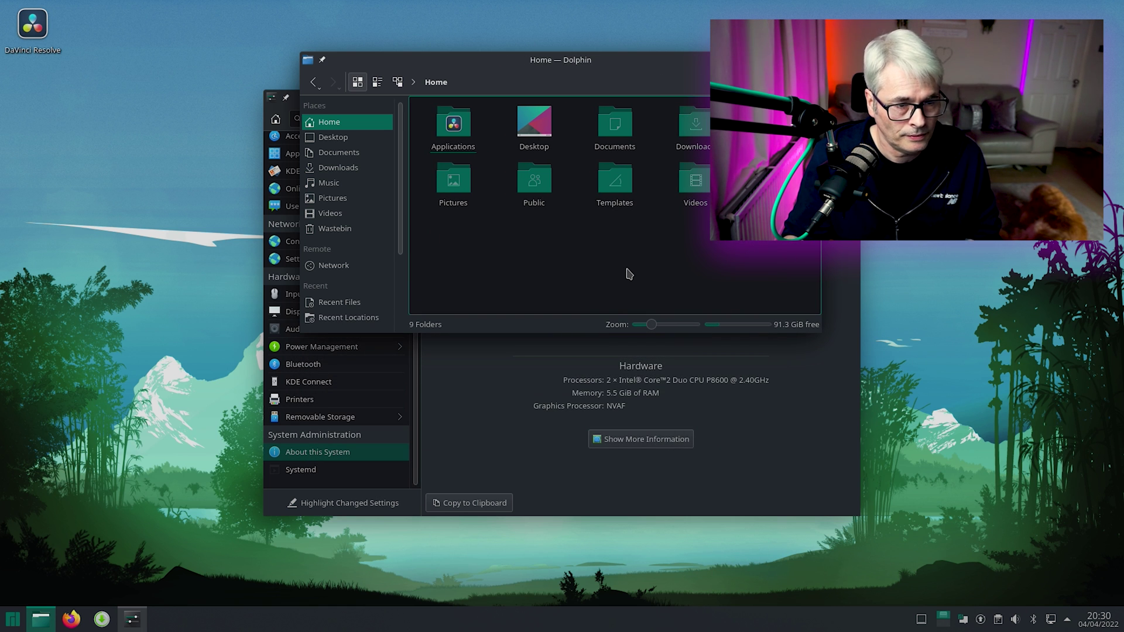
Step: Go to the Desktop folder and run the com.blackmagicdesign.resolve.desktop launcher to start DaVinci Resolve
left_click(349, 140)
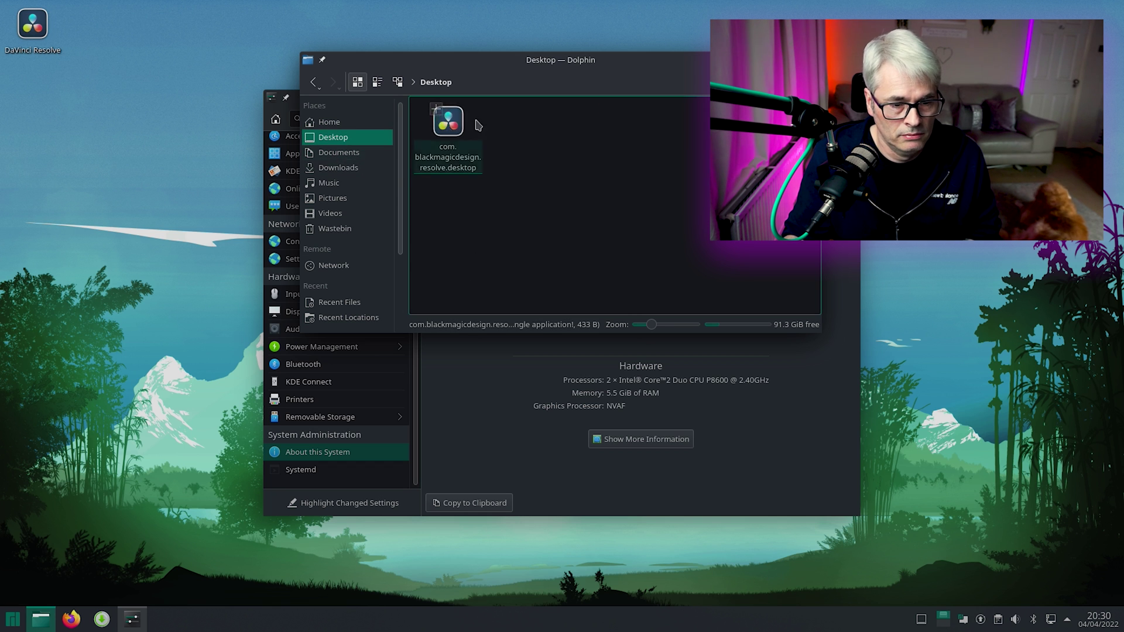
double_click(451, 126)
key("Return")
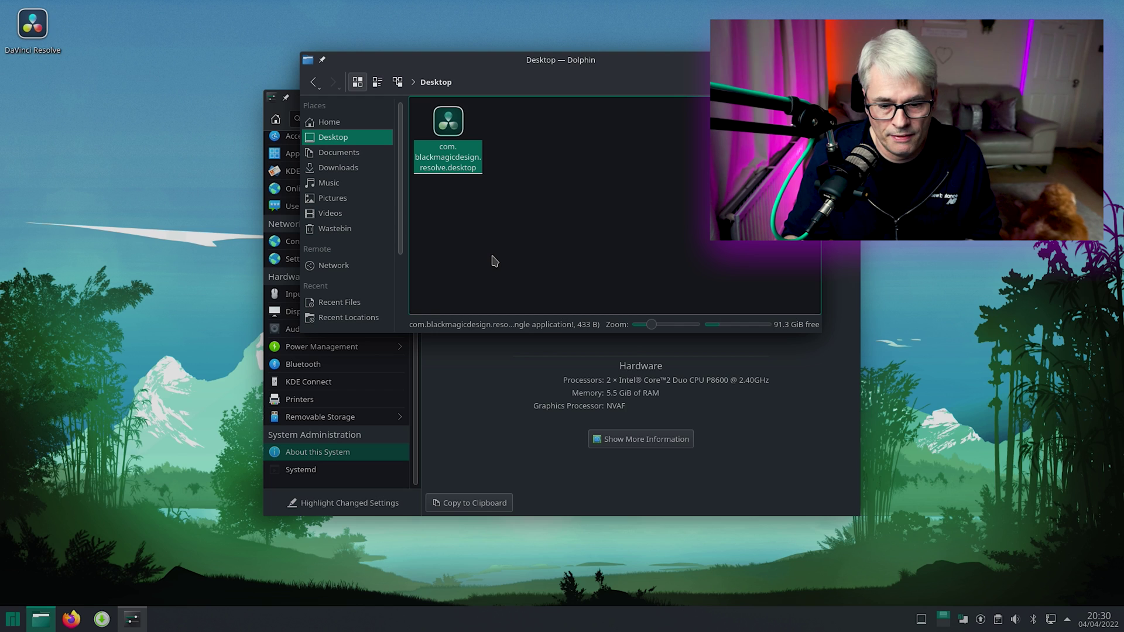
Step: Flip to an empty virtual desktop and back, quit About this System with Ctrl+Q, then dismiss the launcher
left_click(942, 622)
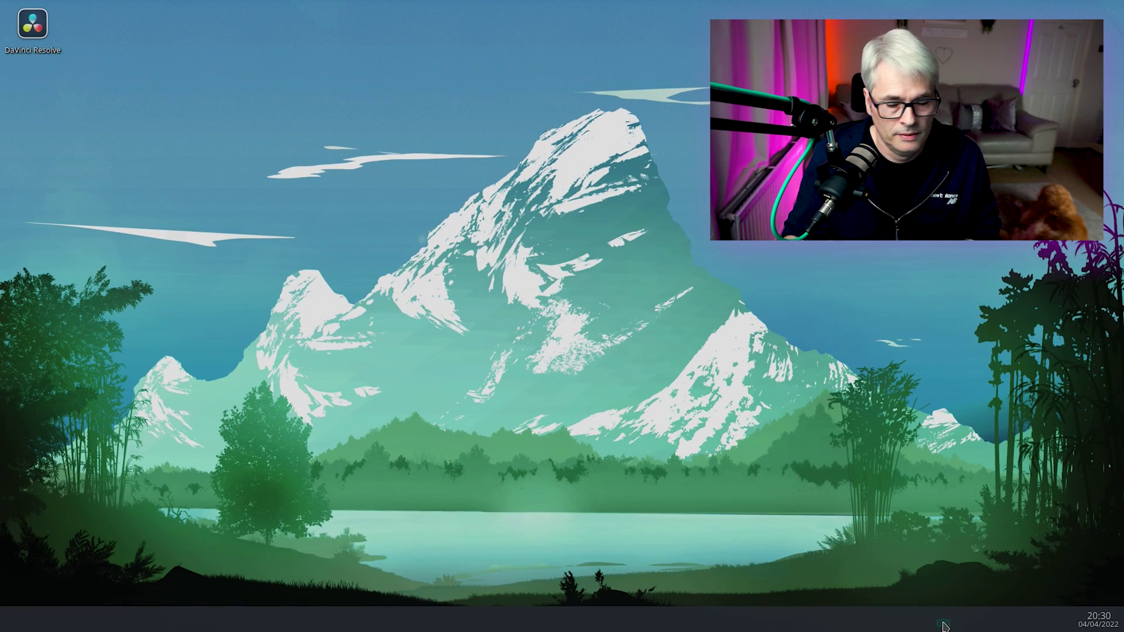
left_click(943, 619)
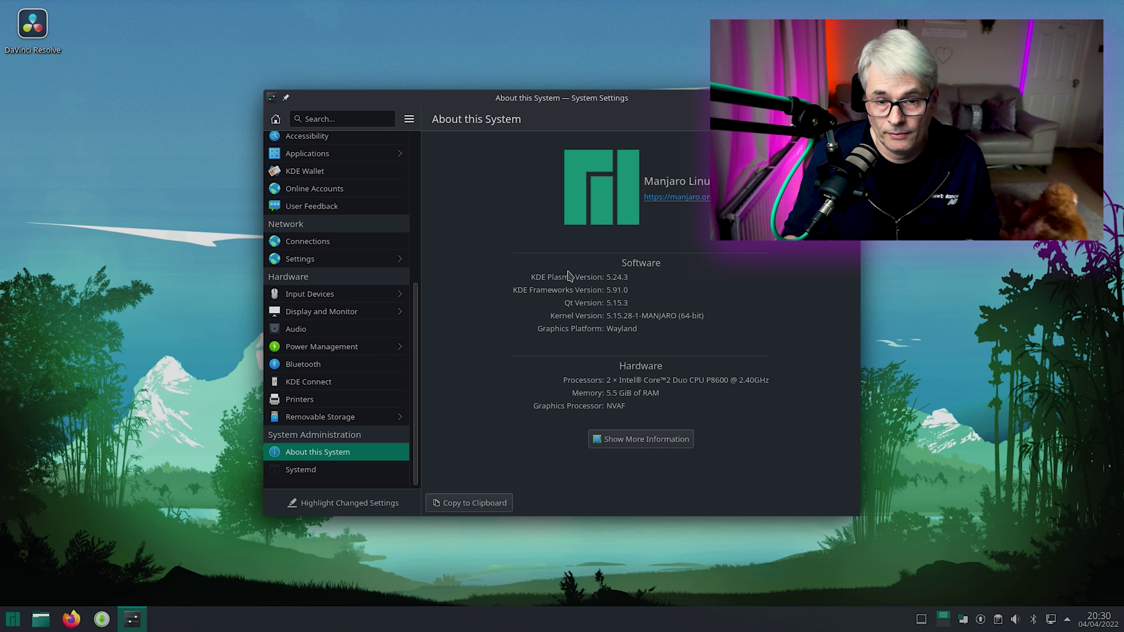
key("ctrl+q")
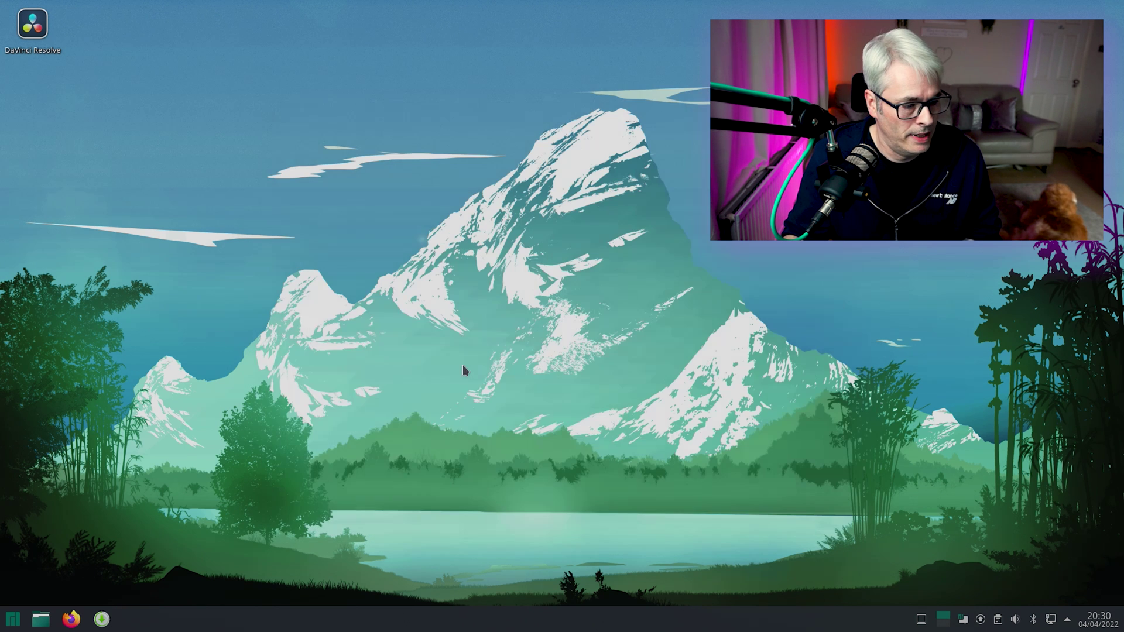
left_click(3, 629)
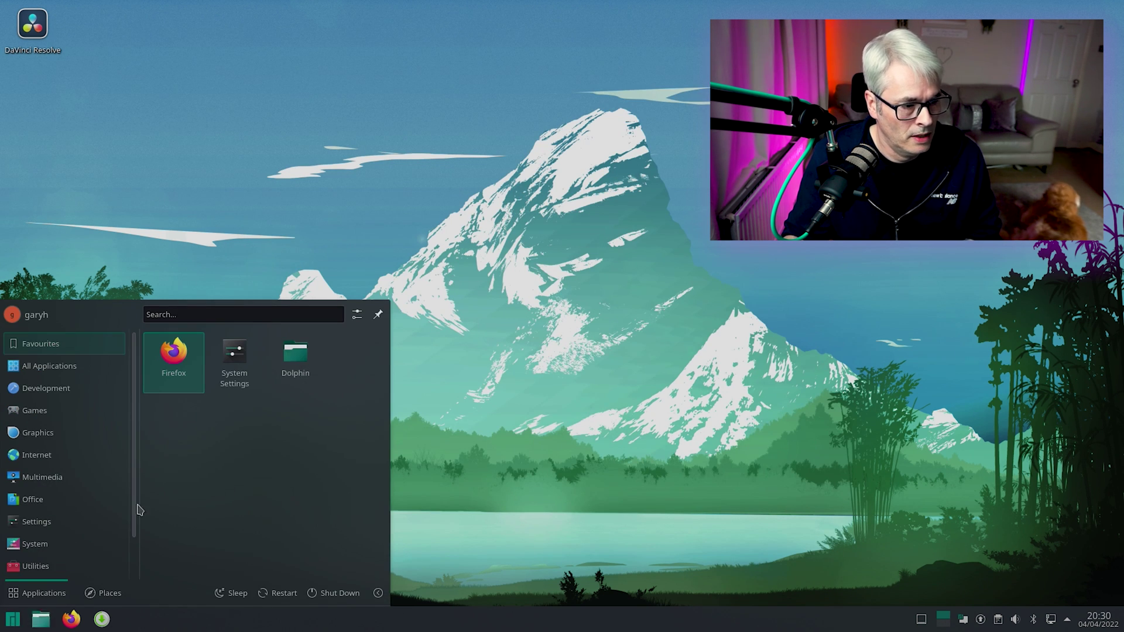
left_click(277, 466)
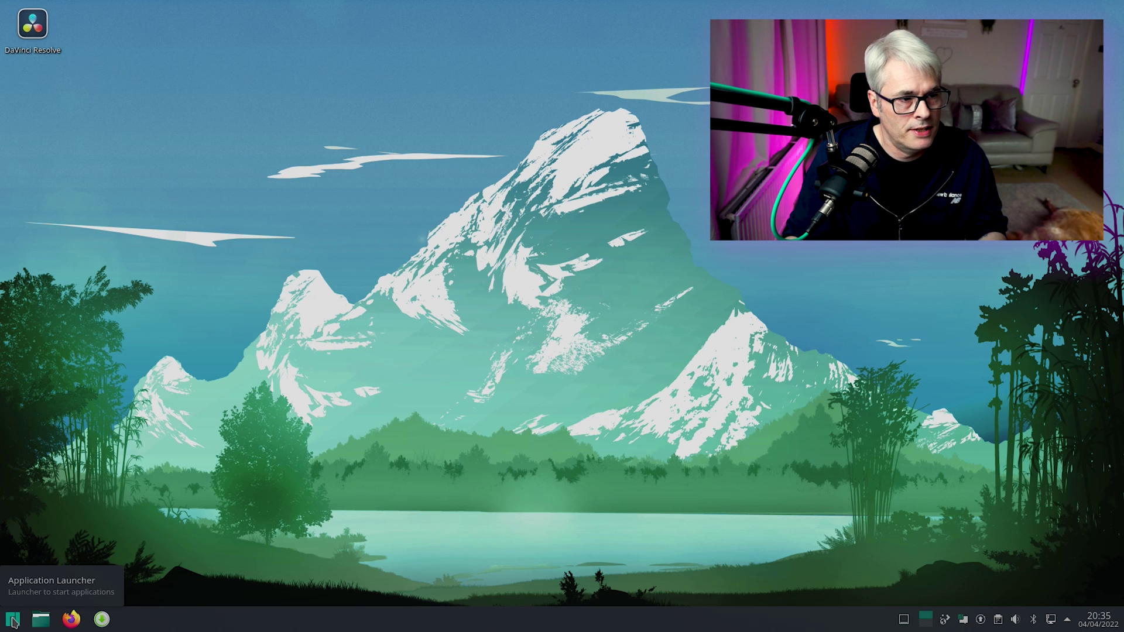
Step: Start Firefox, web-search 'youtube' and open the YouTube site from the results
left_click(71, 619)
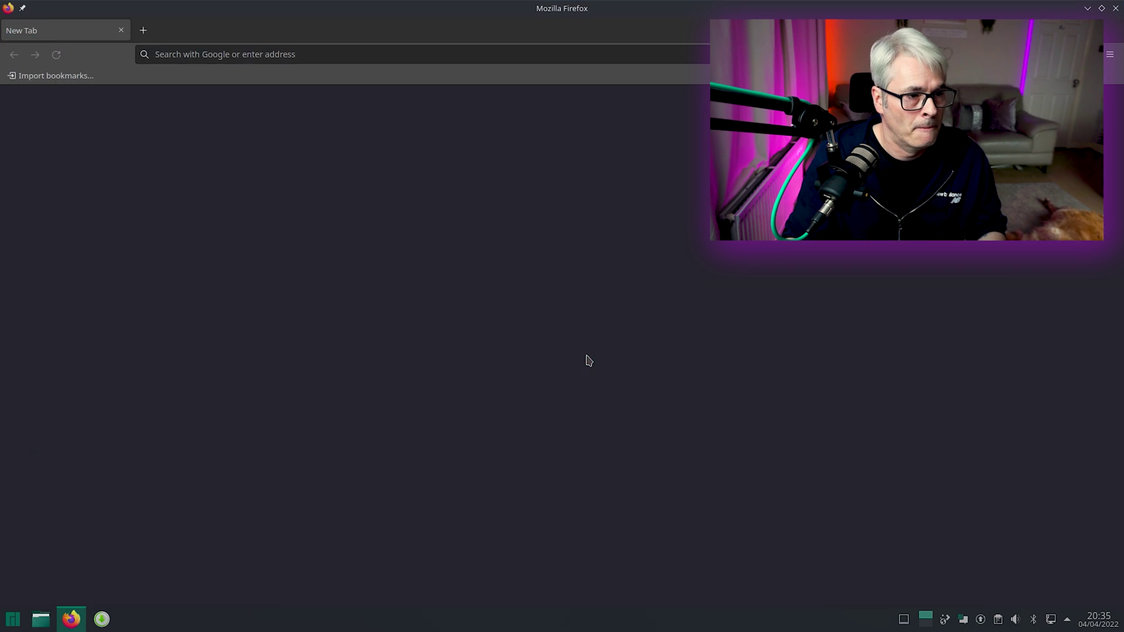
left_click(332, 52)
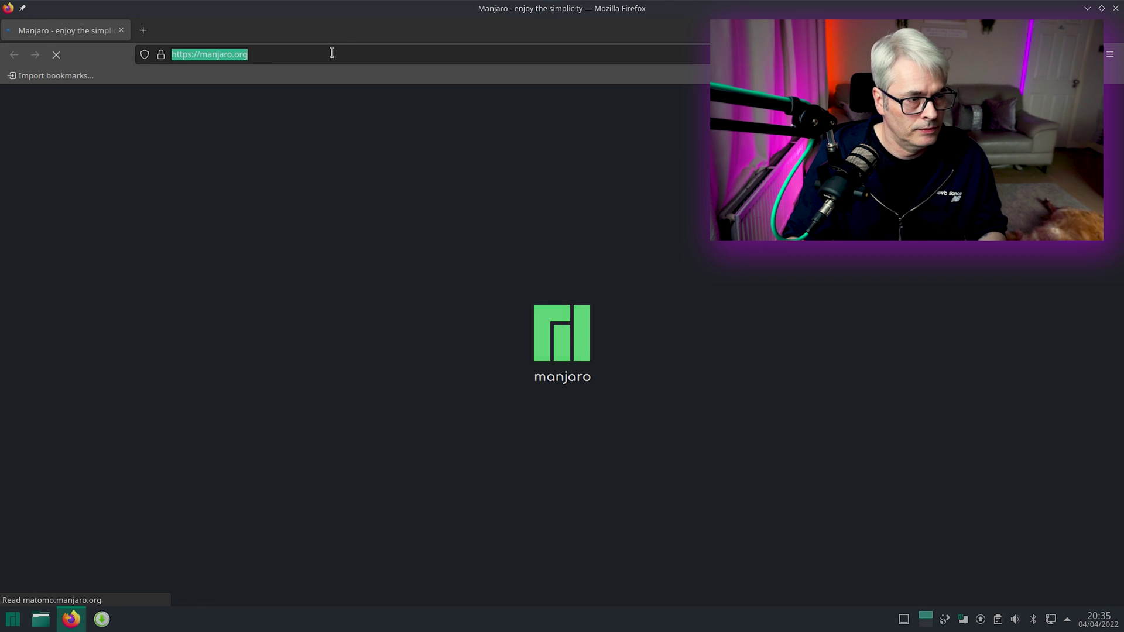
type("you")
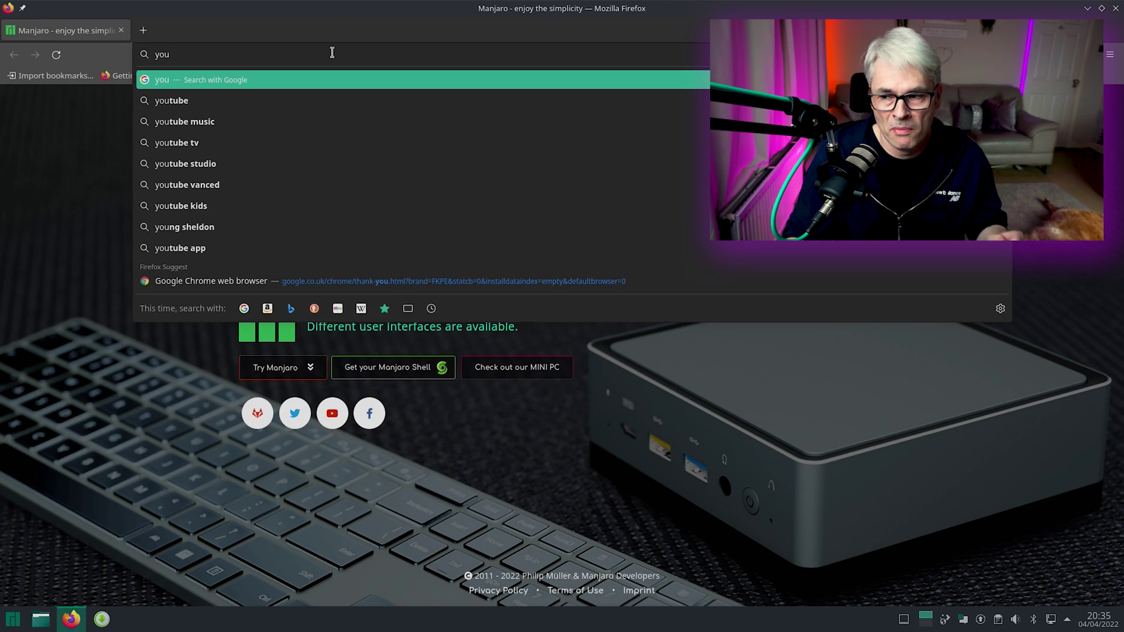
type("tube")
key("Return")
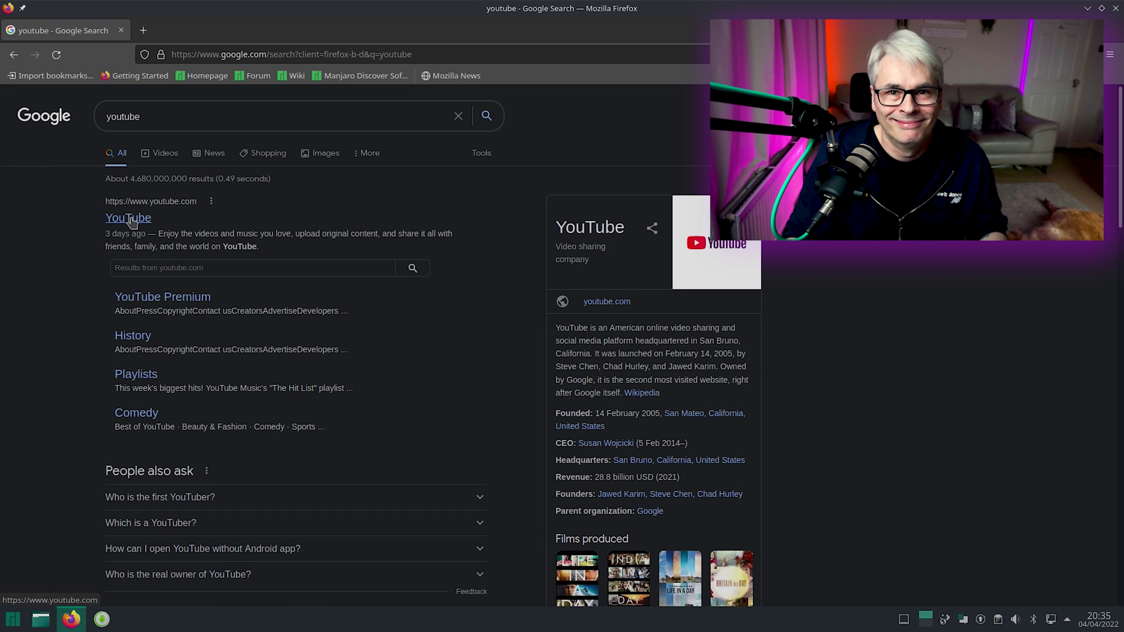
left_click(129, 218)
Step: Search YouTube for 'garyhtech'
left_click(466, 99)
type("ga")
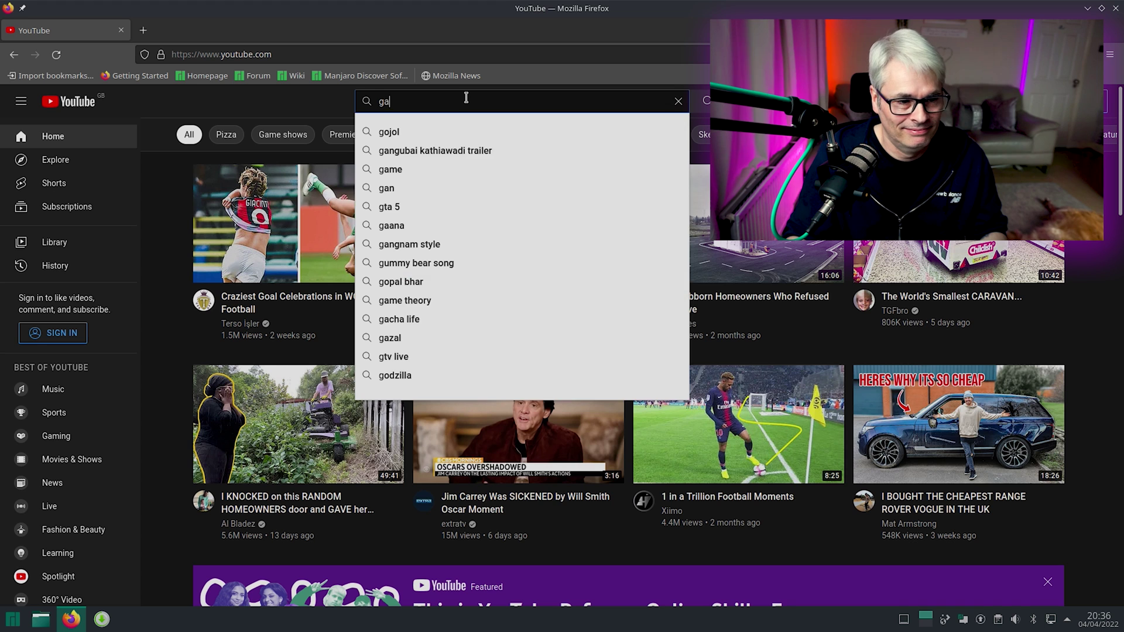
type("ryhte")
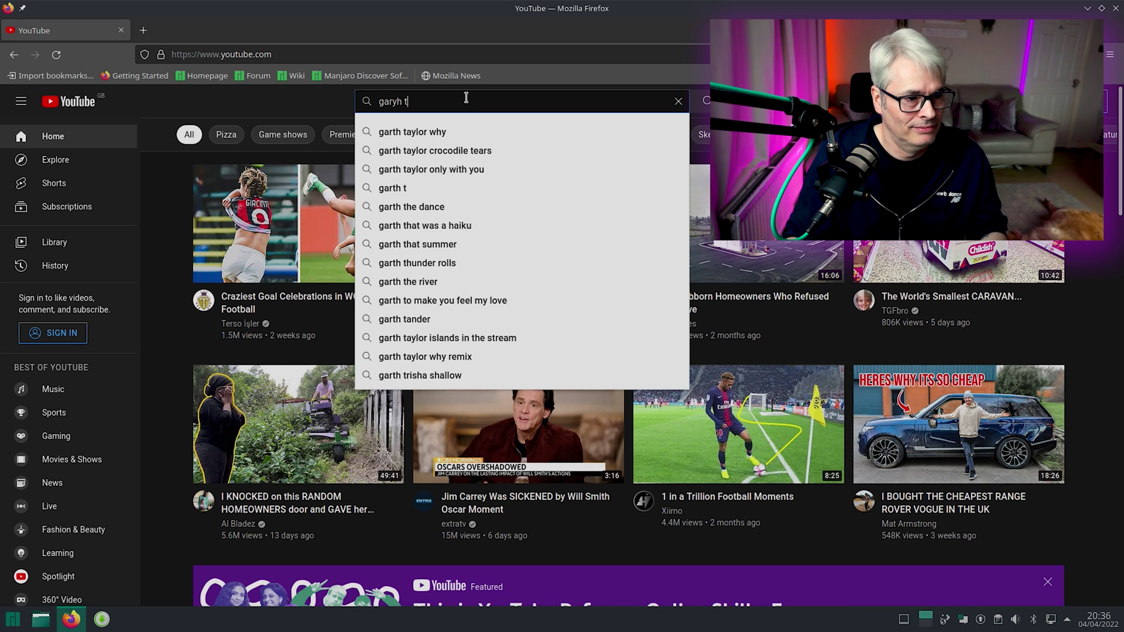
type("ch")
key("Return")
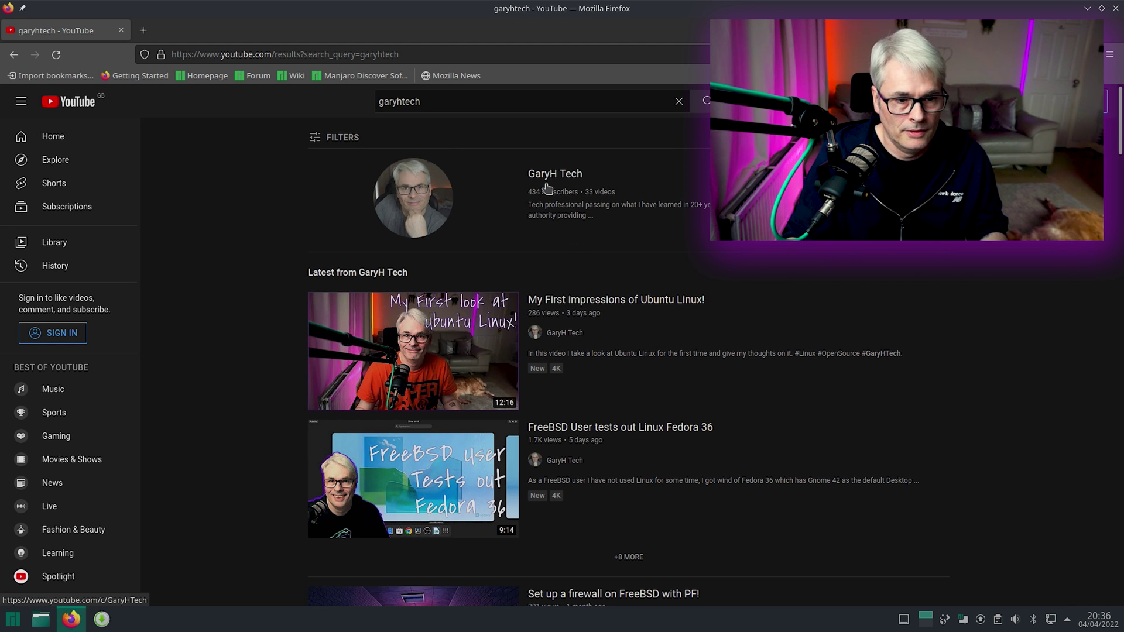
Step: Play 'My First impressions of Ubuntu Linux!', skip the advert and jump to about 2:45
left_click(675, 304)
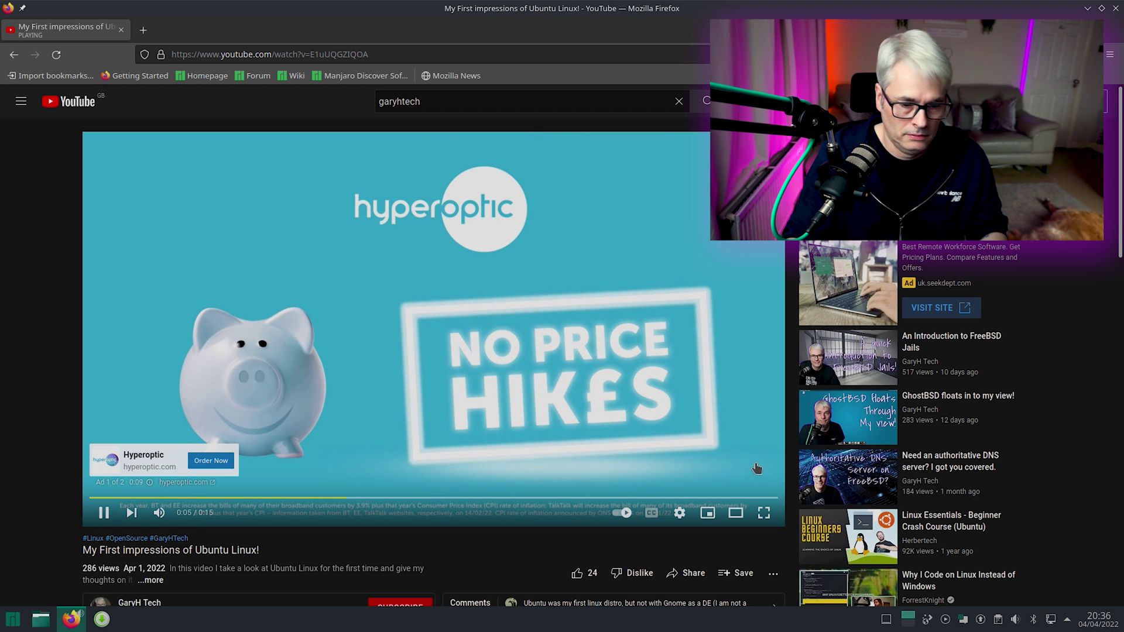
left_click(741, 467)
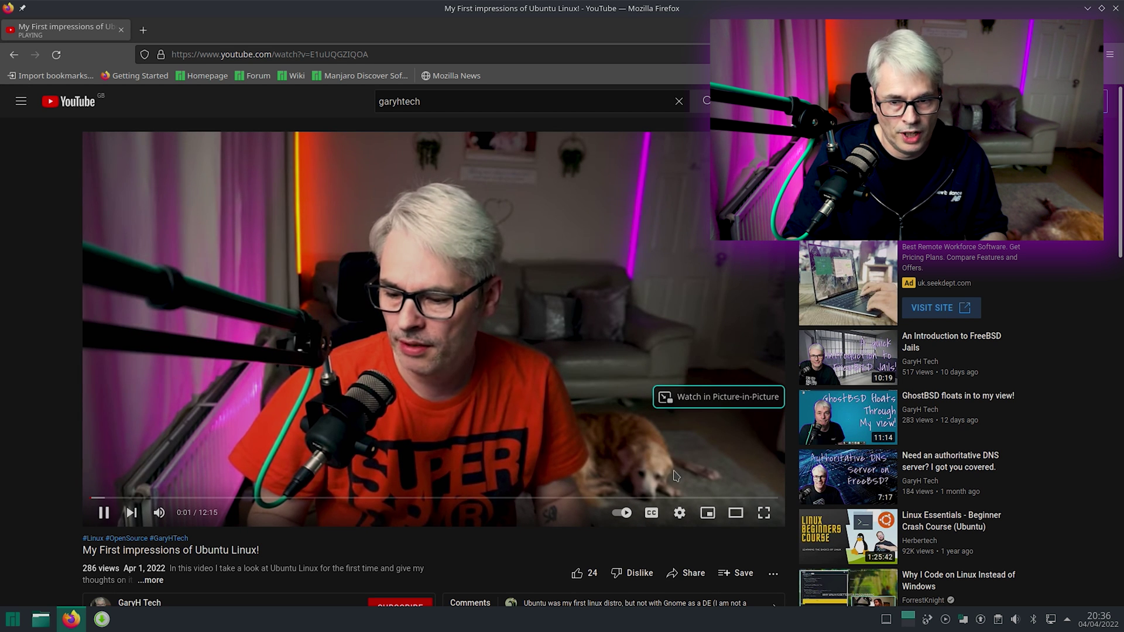
left_click(244, 499)
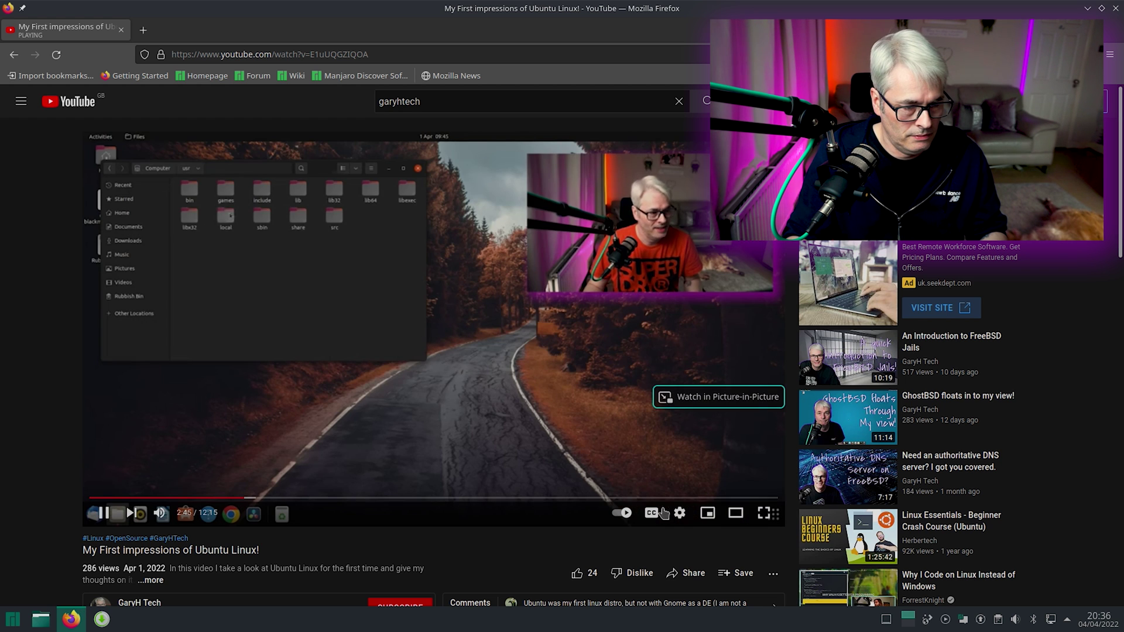
Step: Set the video quality to 1080p, then close Firefox and bring up the application launcher
left_click(684, 515)
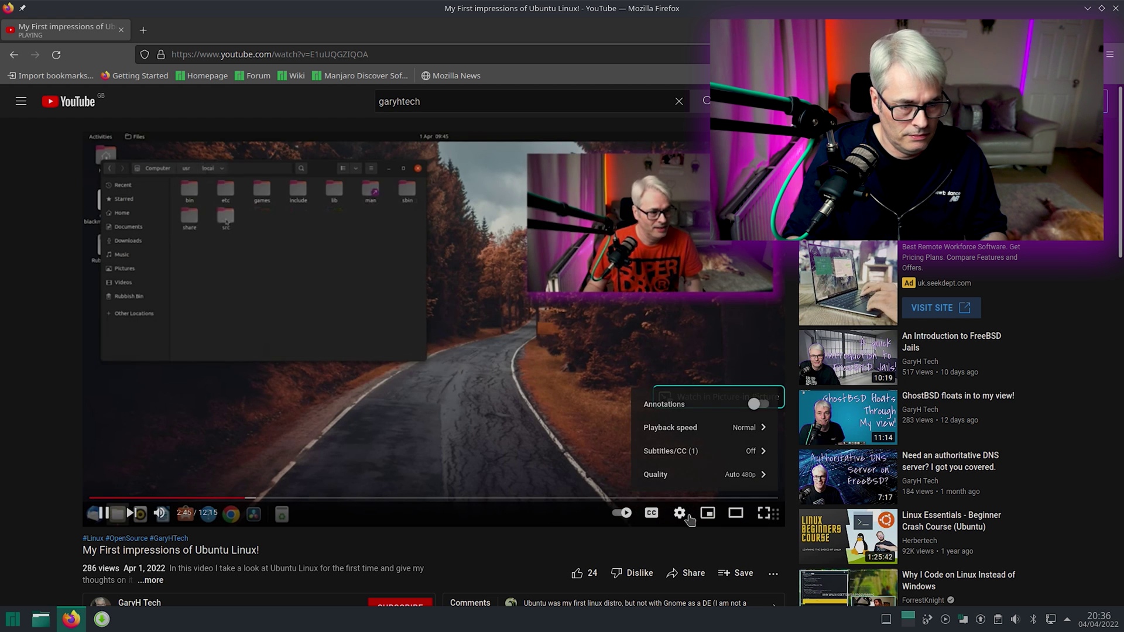
left_click(694, 474)
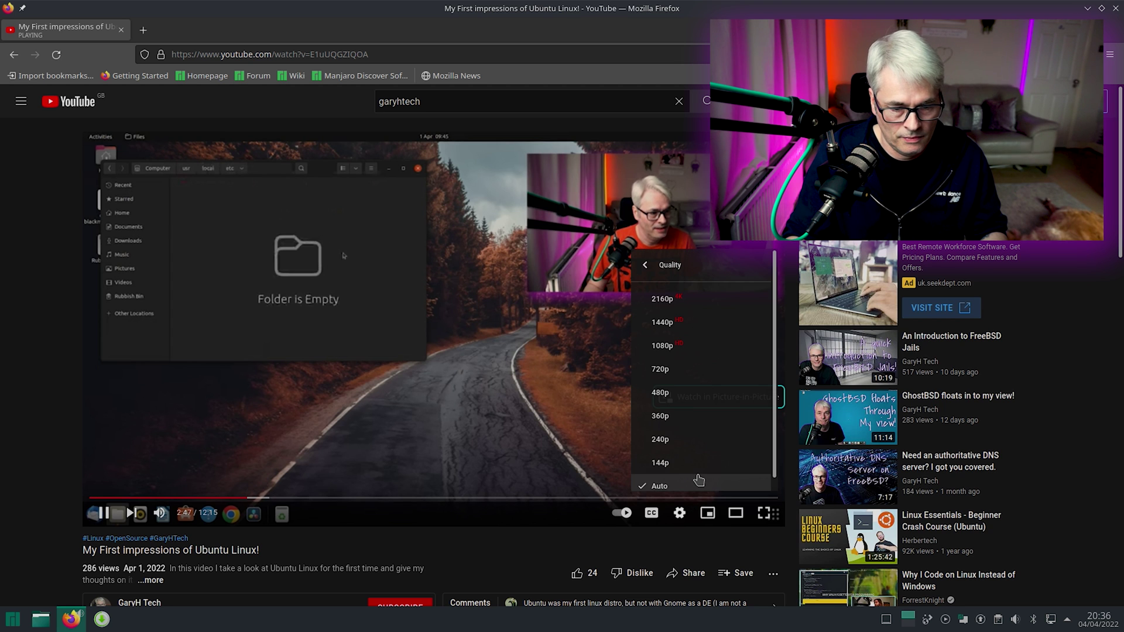
left_click(690, 347)
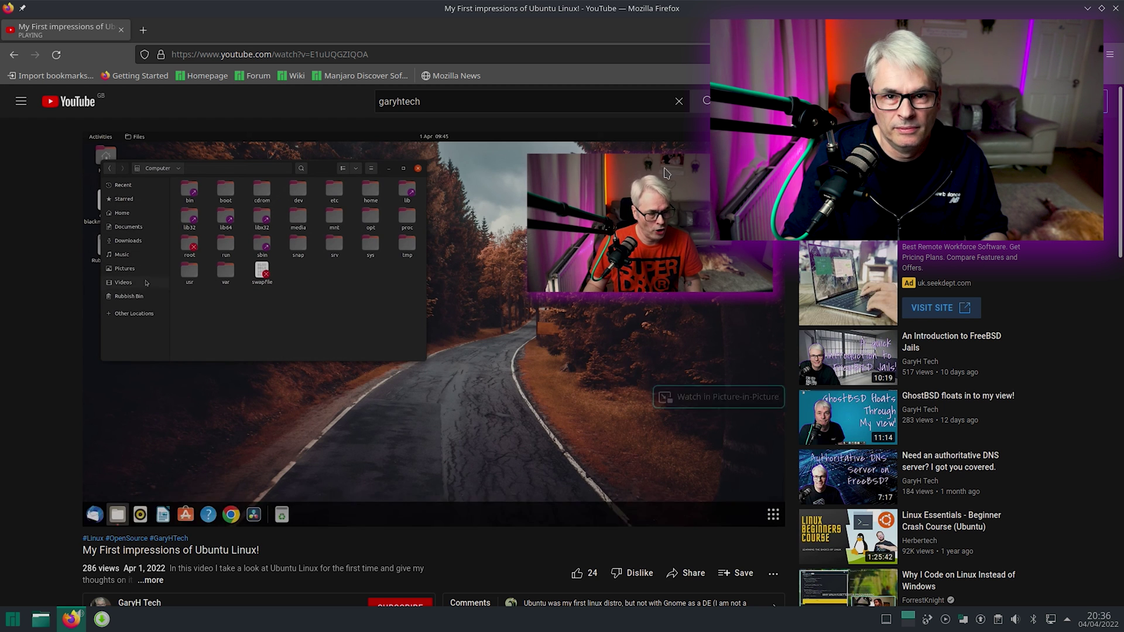
left_click(1116, 9)
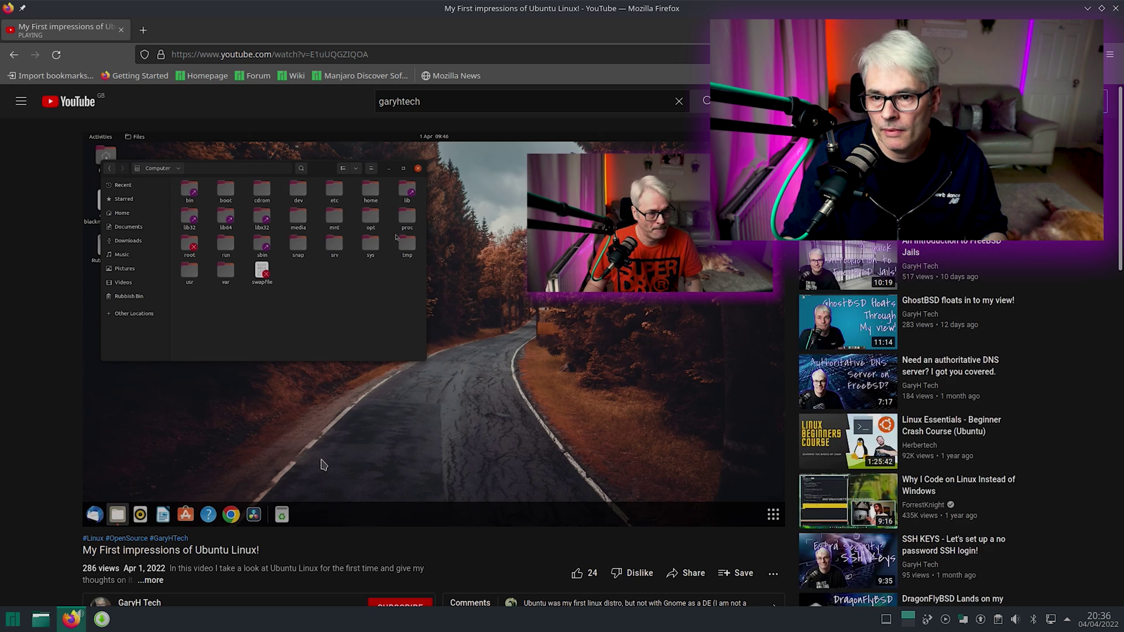
left_click(12, 620)
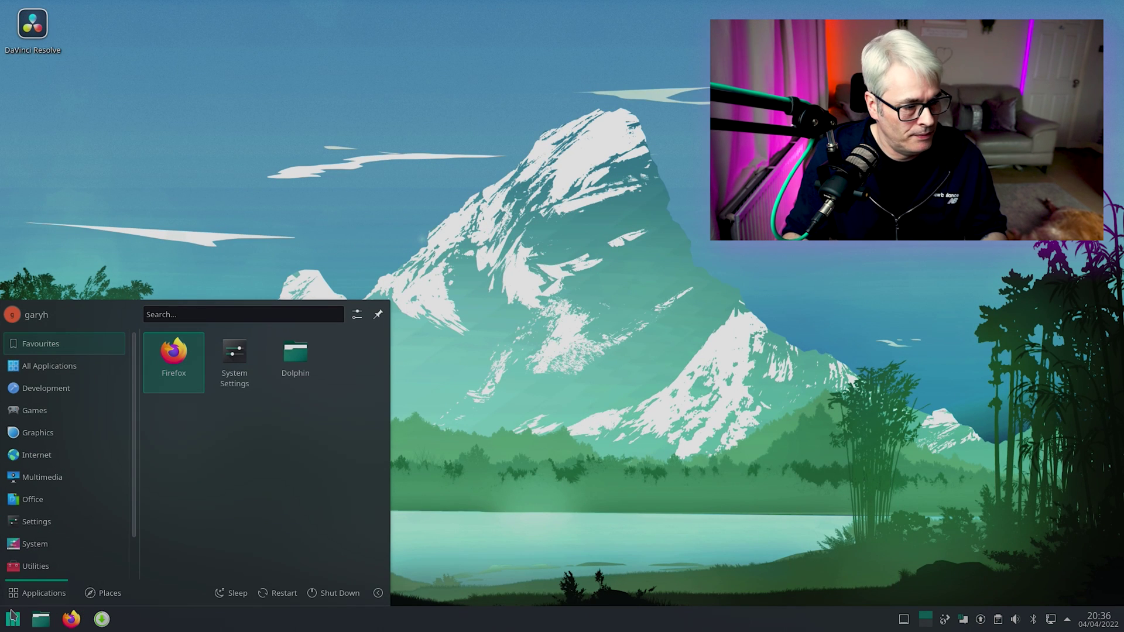
Step: Launch System Settings and view Systemd units, then About this System showing Plasma 5.24.3 and 5.5 GiB RAM
left_click(70, 522)
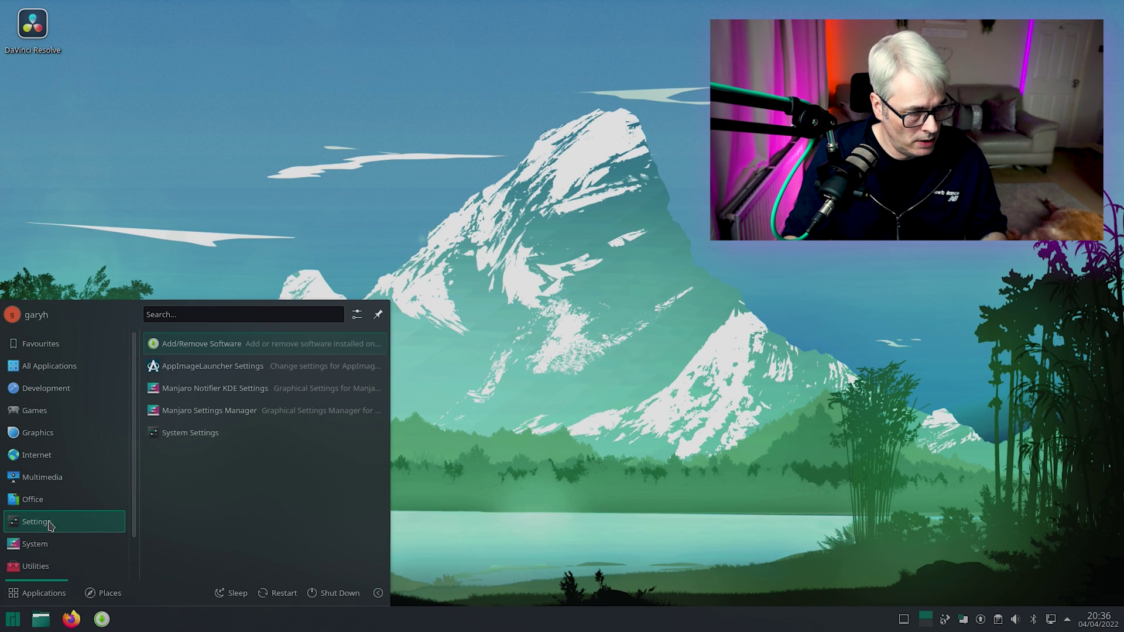
left_click(222, 434)
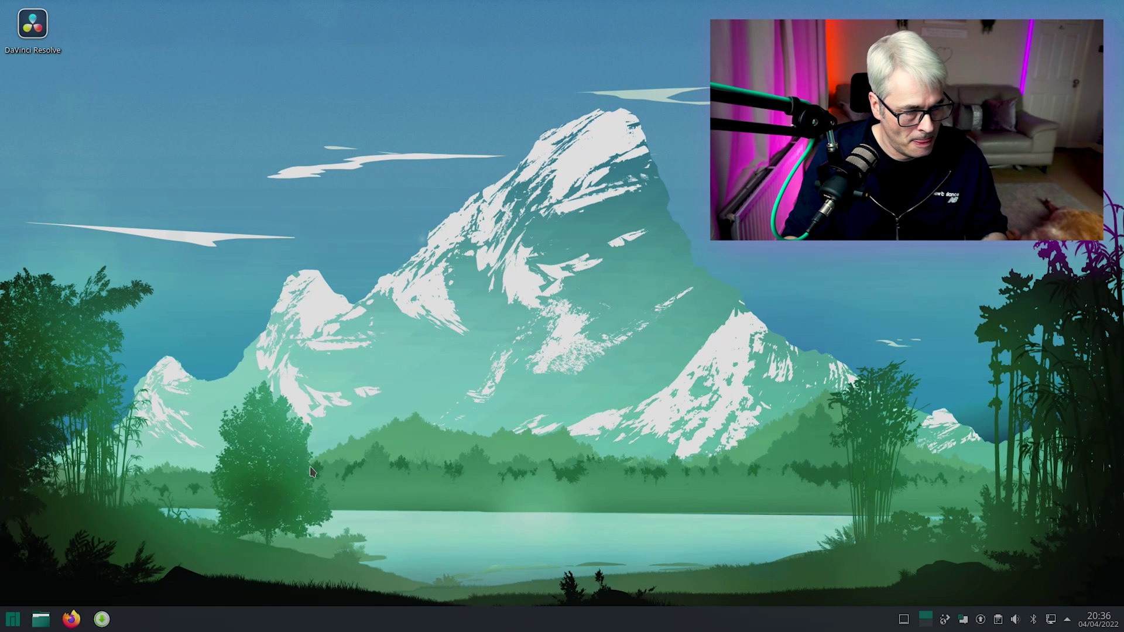
scroll(365, 435, "down", 5)
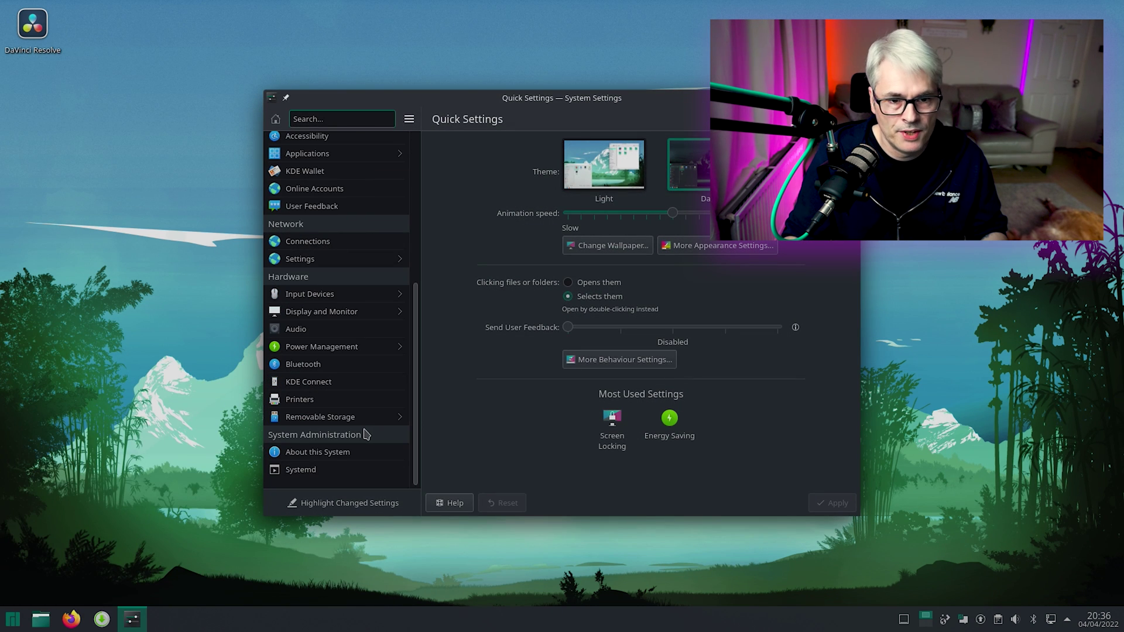
left_click(314, 472)
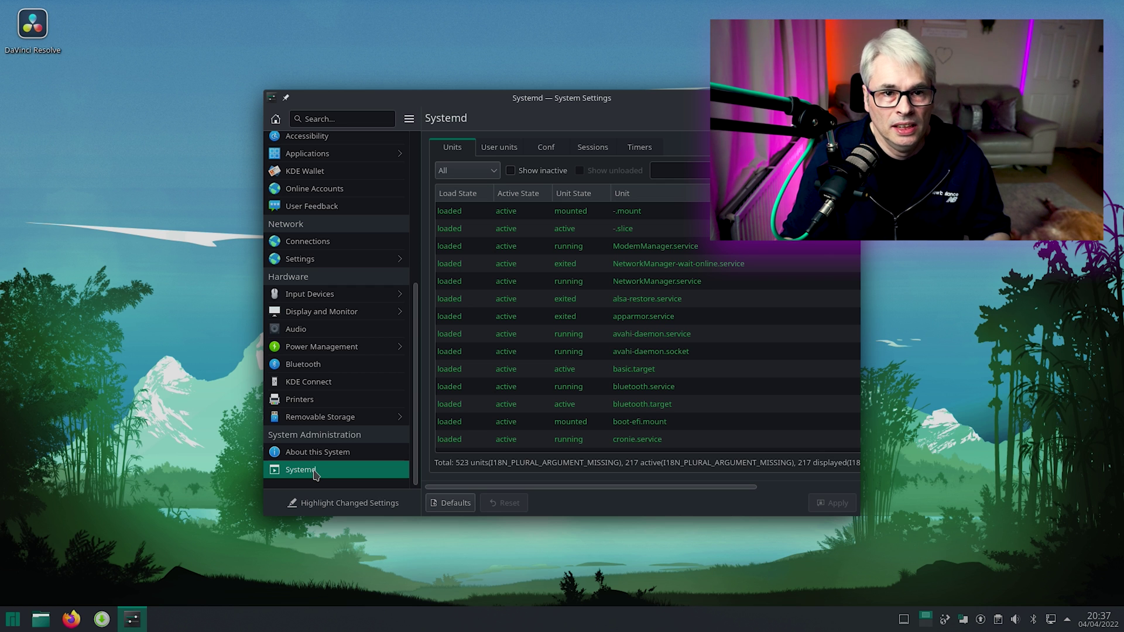
left_click(325, 455)
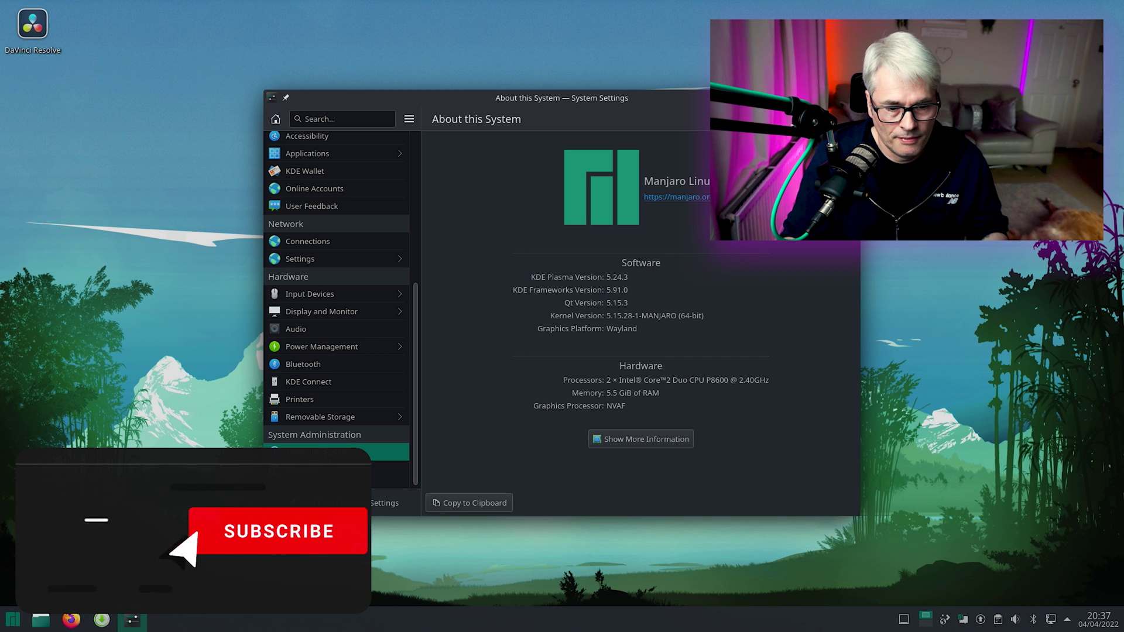
scroll(325, 455, "up", 5)
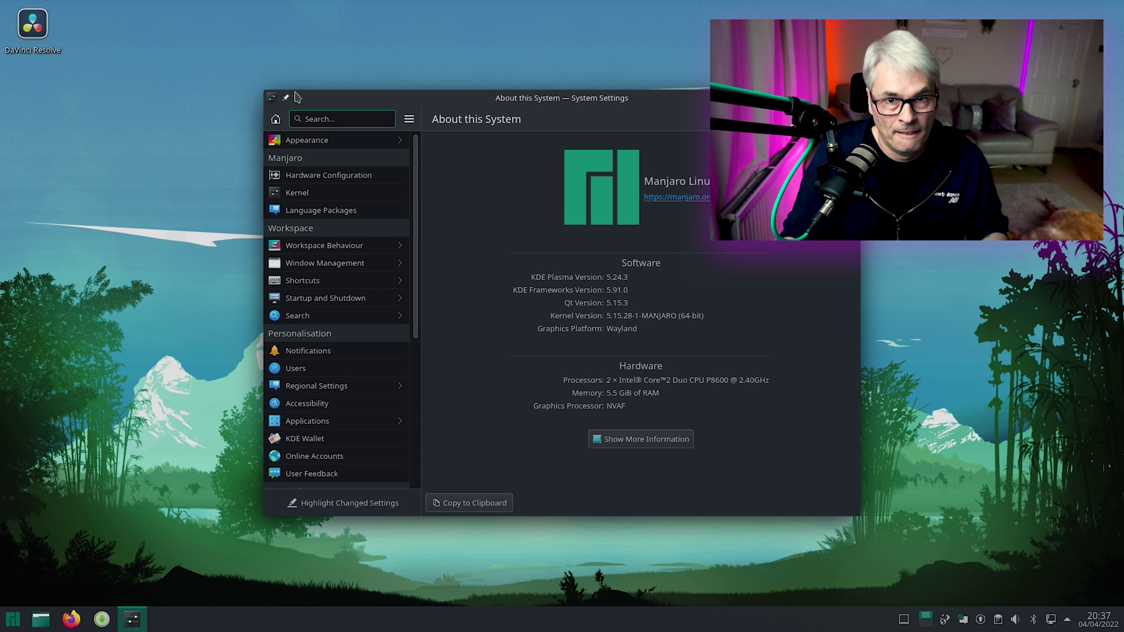
Step: Close System Settings and open the application launcher
left_click(852, 97)
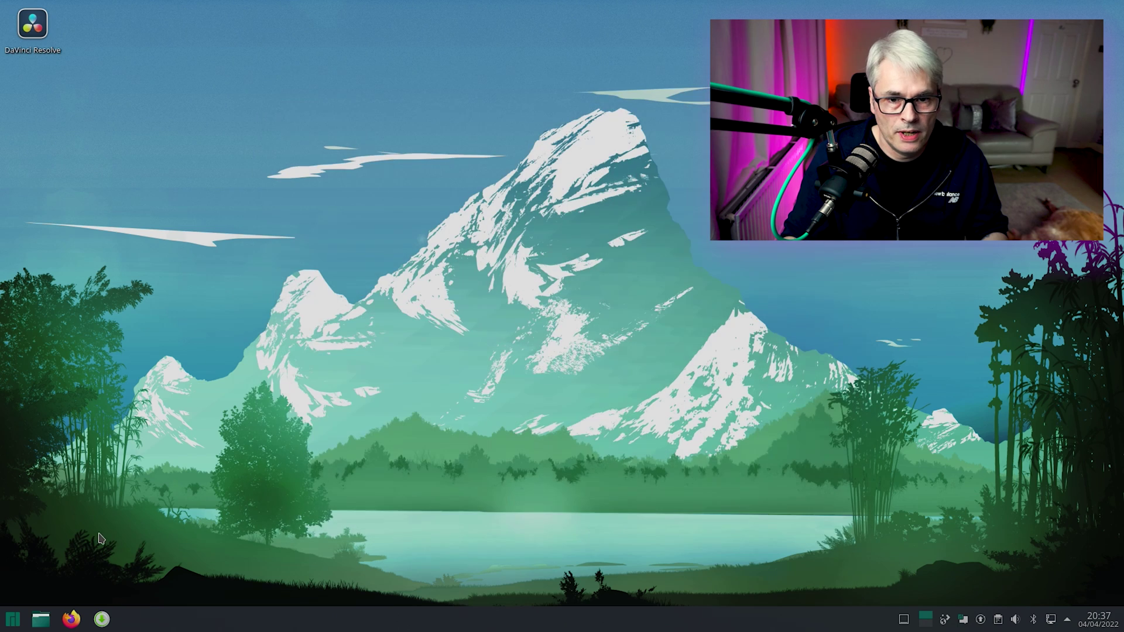
left_click(11, 619)
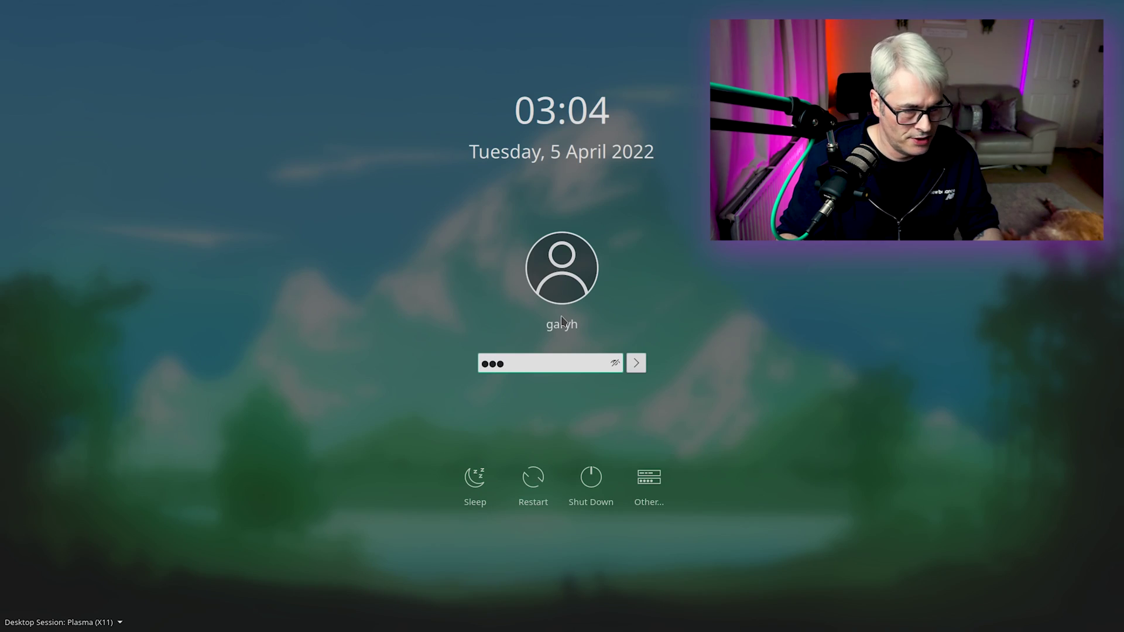
Step: Submit the account password to log in, then open the launcher's Office category
key("Return")
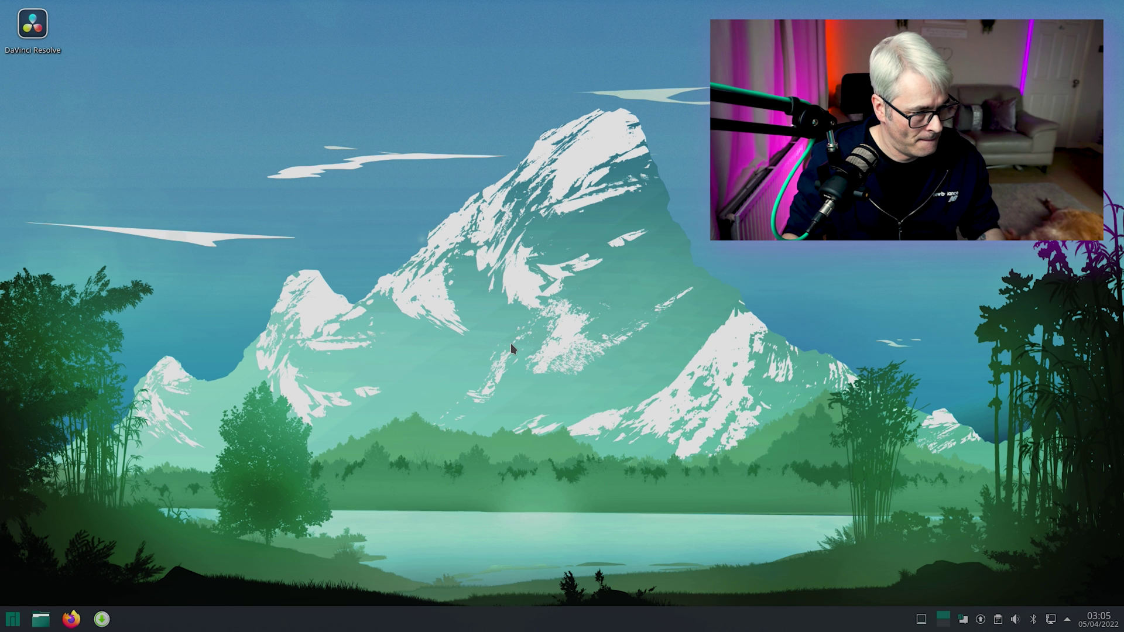
left_click(17, 626)
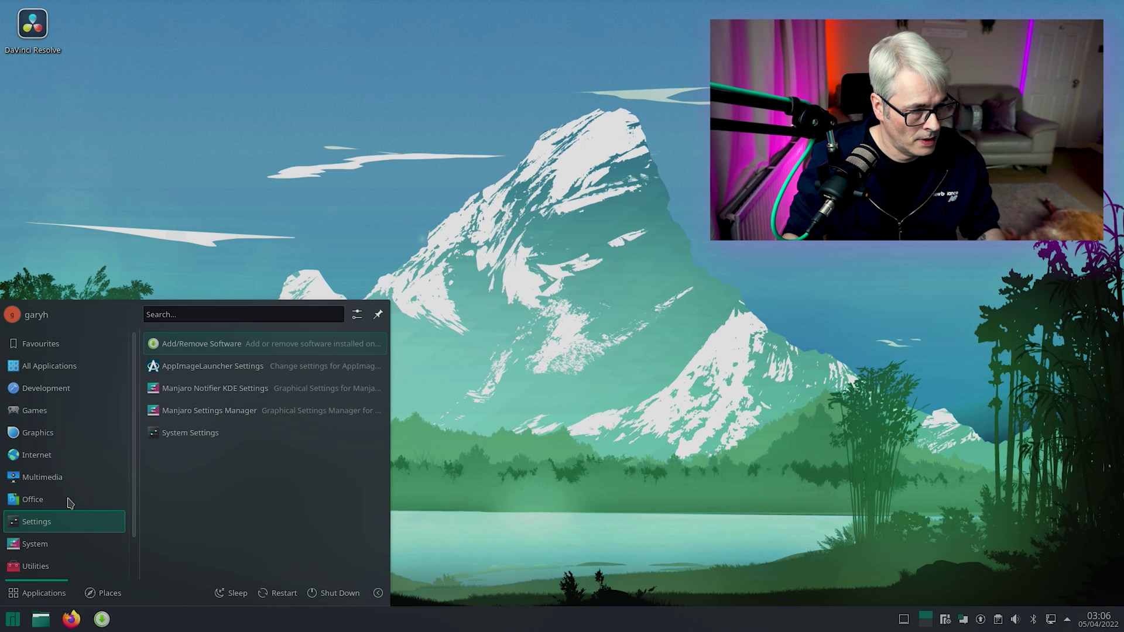
mouse_move(67, 501)
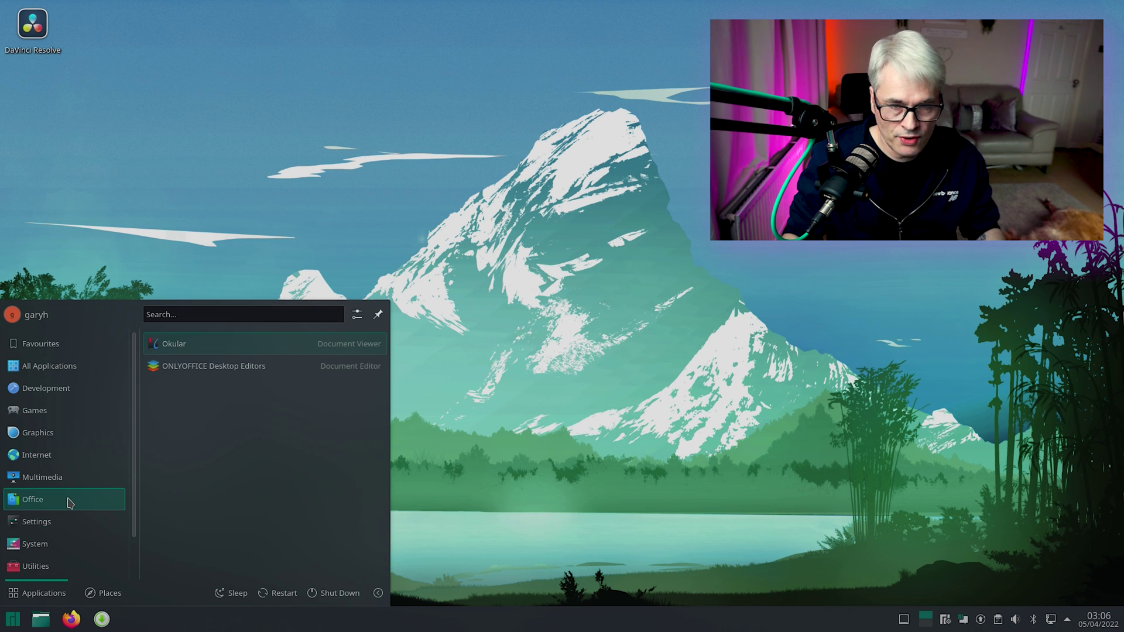
Step: Launch ONLYOFFICE Desktop Editors and create a new text document, Document1.docx
left_click(229, 369)
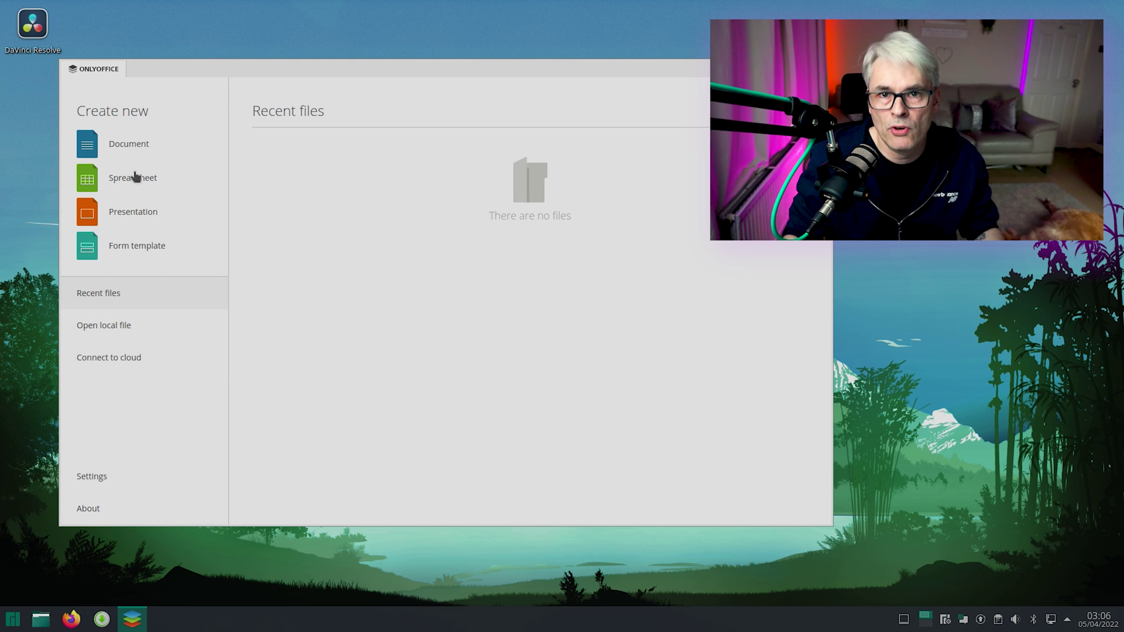
left_click(143, 153)
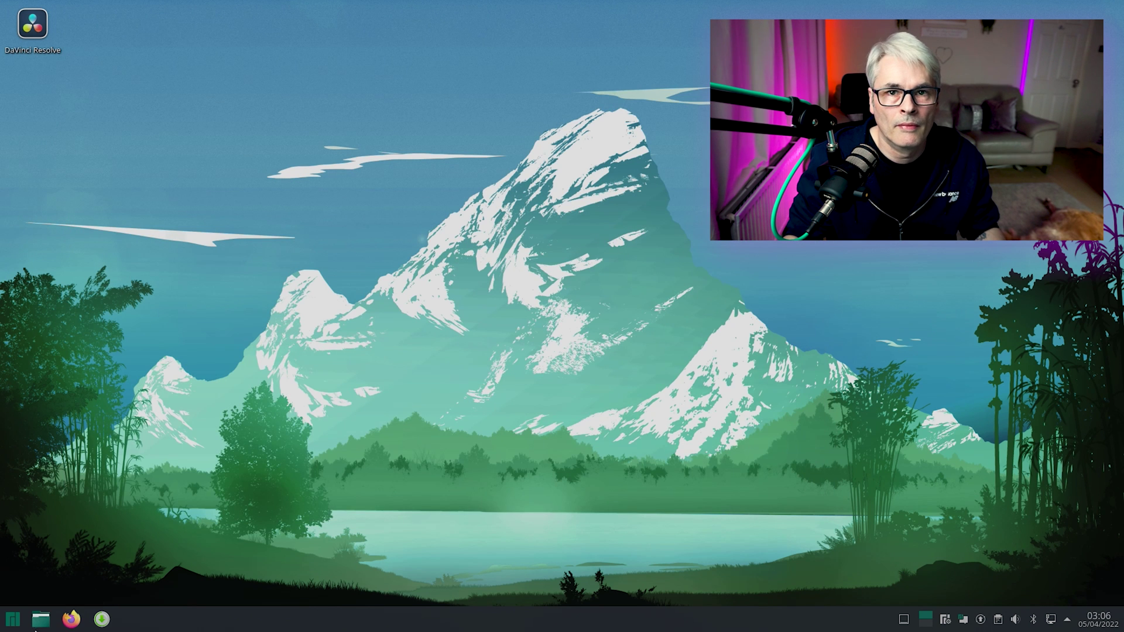
Step: Start Audacity 2.4.1 from the application launcher
left_click(13, 621)
mouse_move(51, 529)
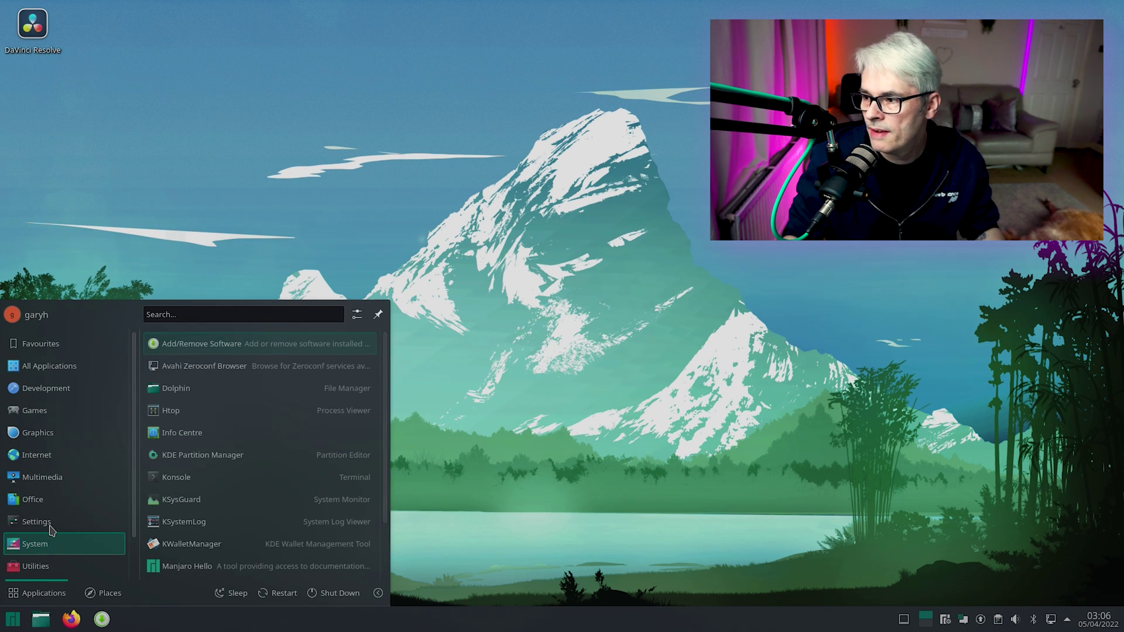
mouse_move(70, 384)
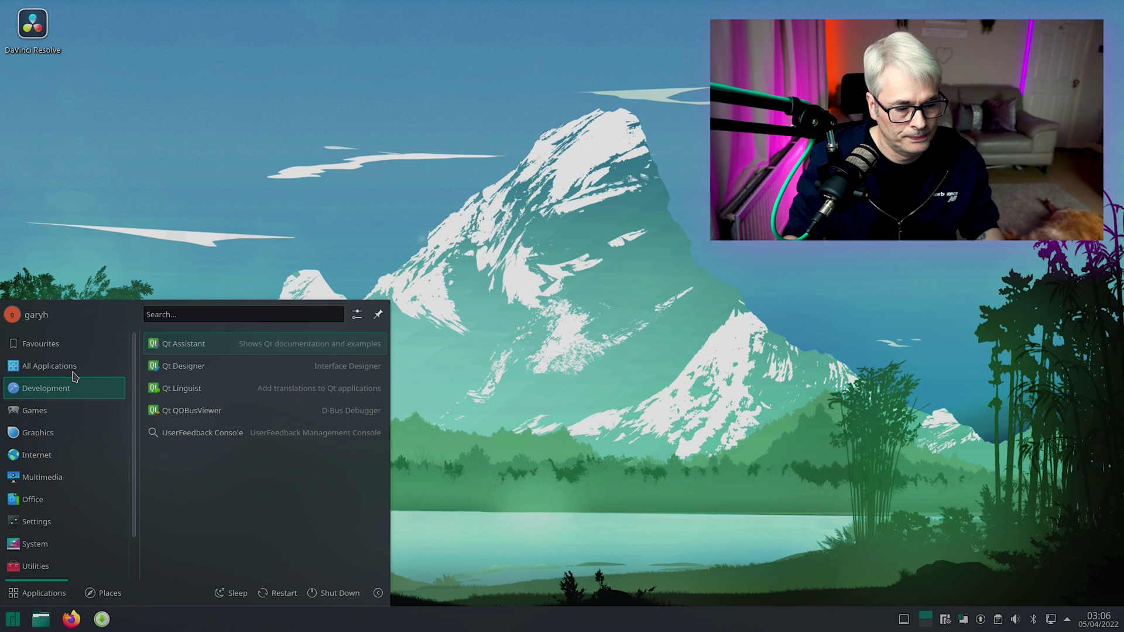
key("Escape")
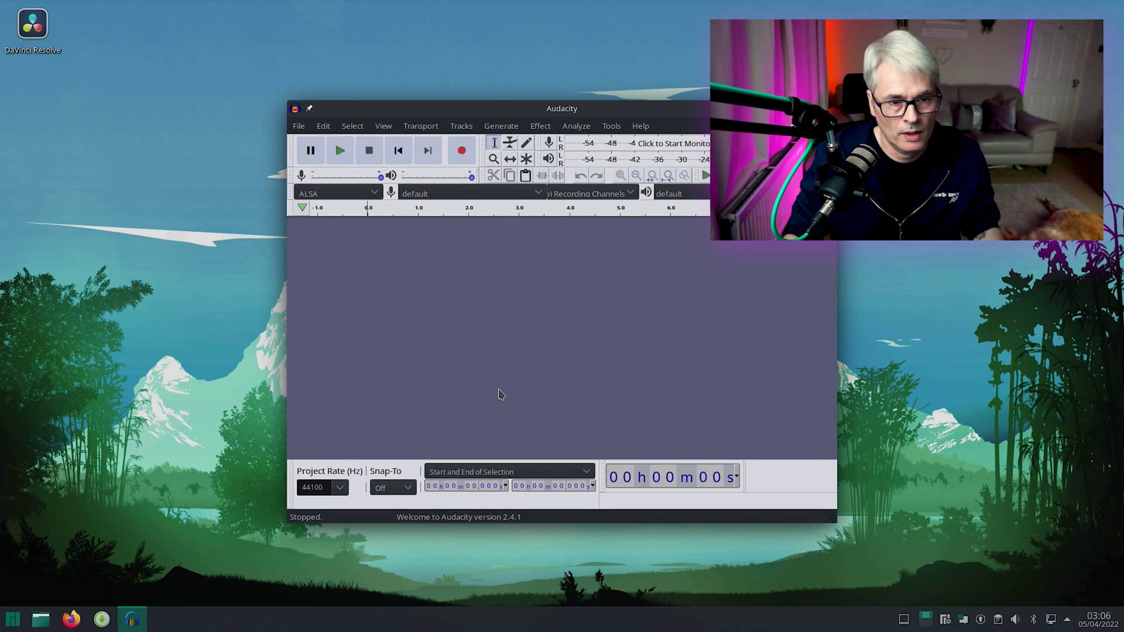
Step: Check for Audacity updates, close the Firefox download page, then quit Audacity
left_click(639, 126)
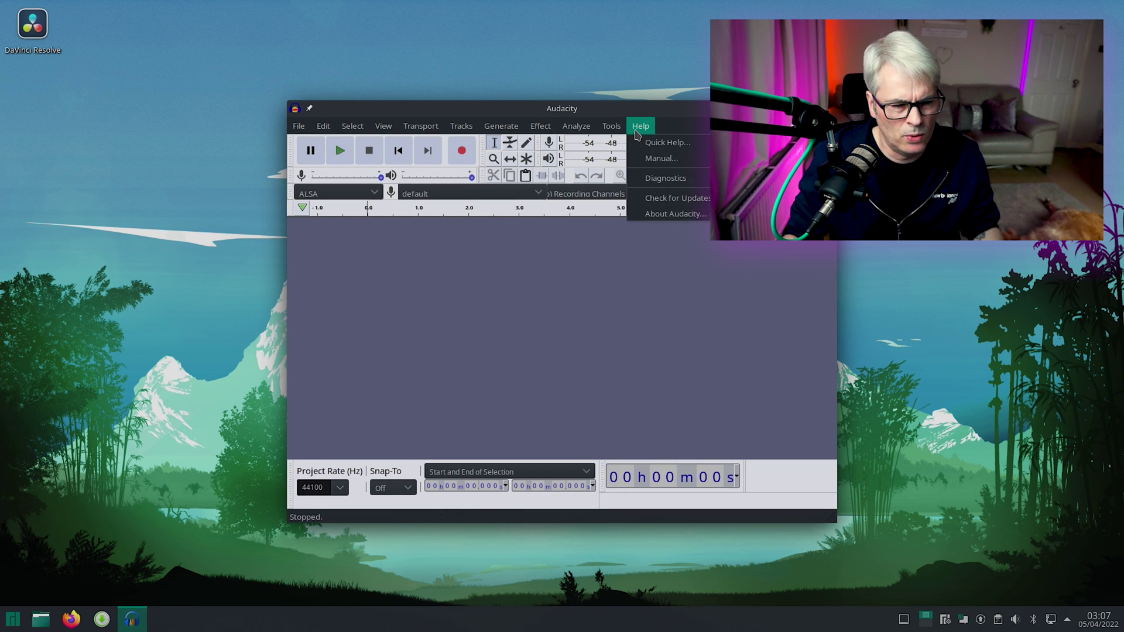
left_click(655, 205)
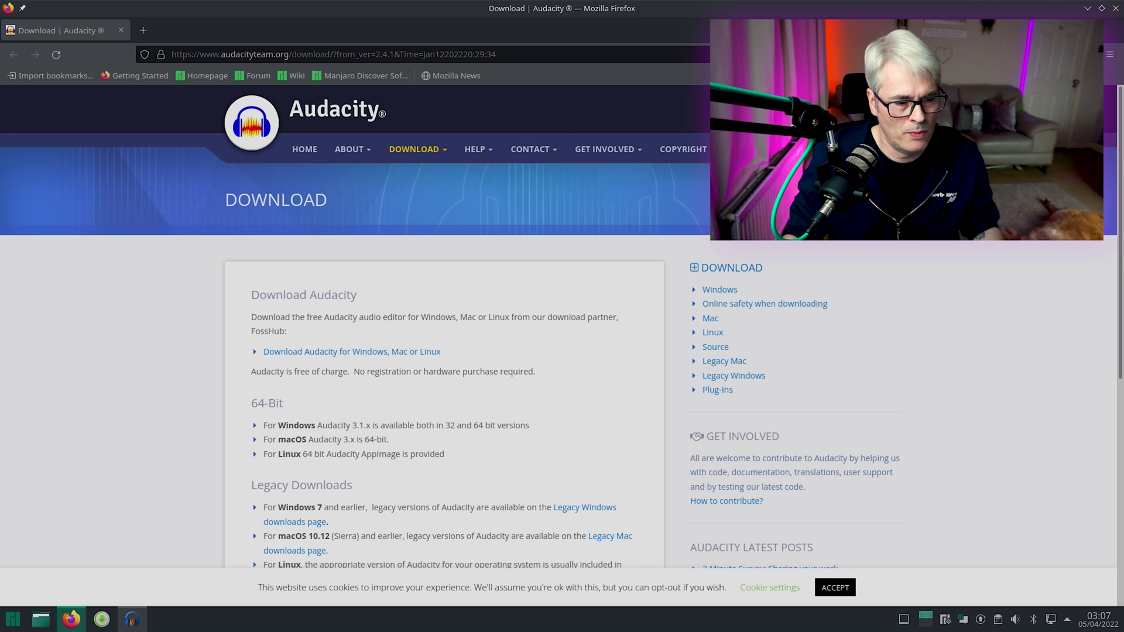
left_click(1116, 9)
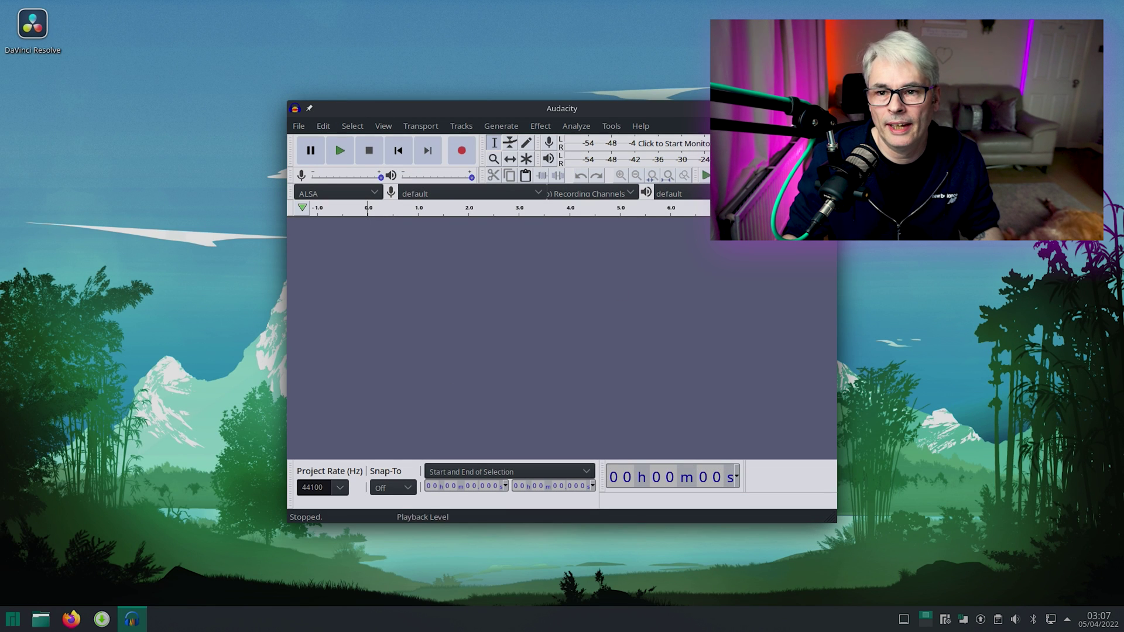
key("ctrl+q")
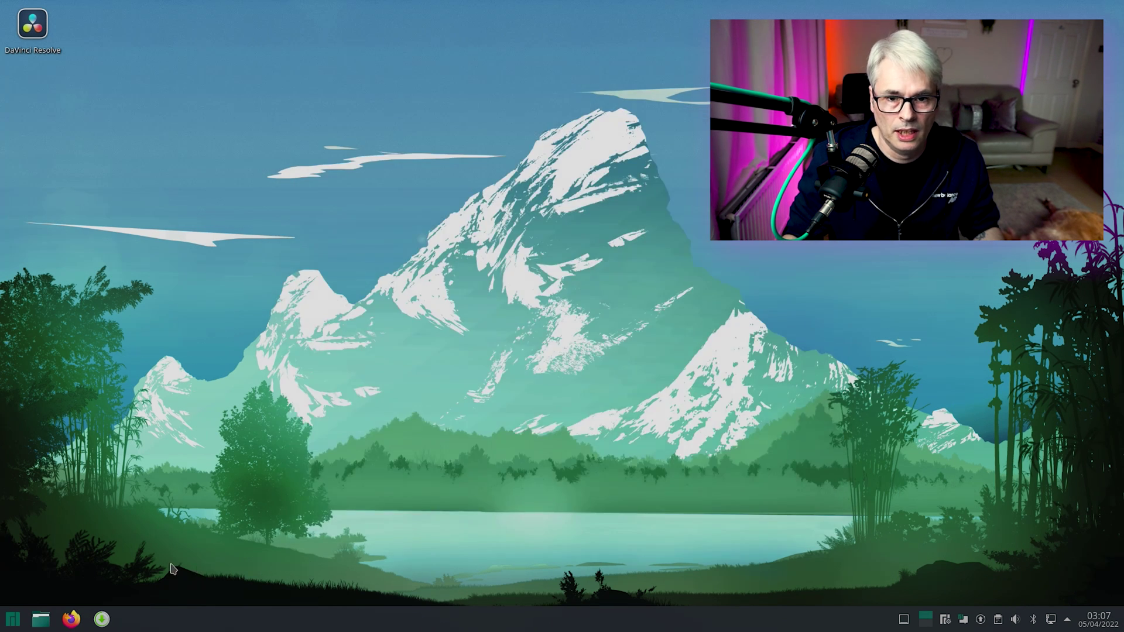
Step: Launch GIMP from the launcher's Graphics category
left_click(3, 625)
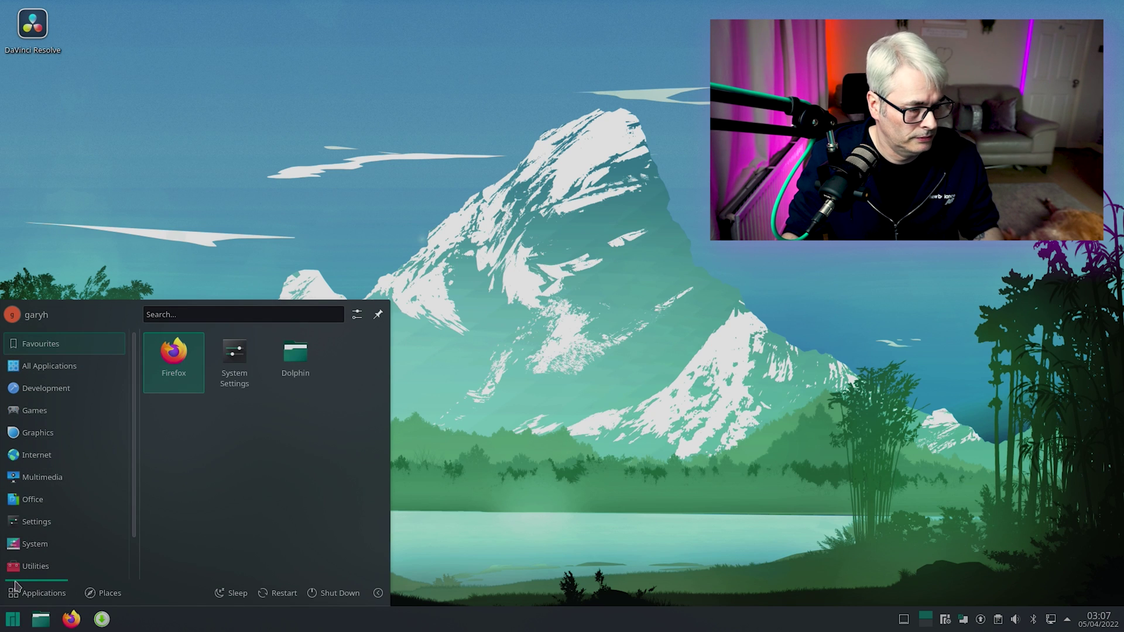
mouse_move(58, 439)
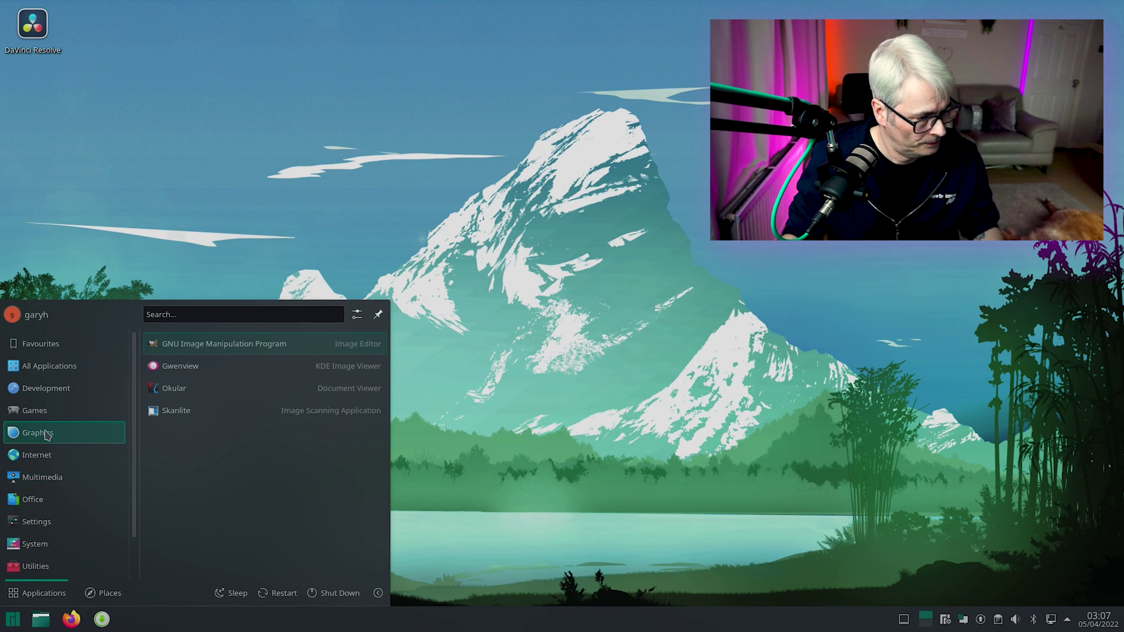
left_click(207, 348)
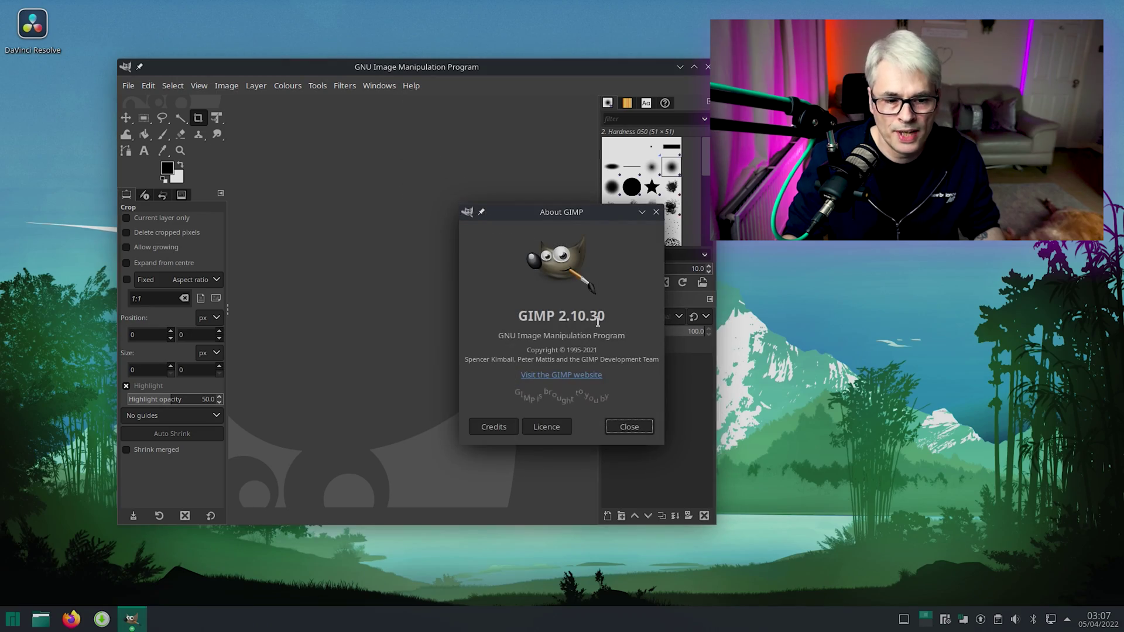
Step: Highlight the 2.10.30 version text in the About GIMP dialog
left_click(598, 321)
left_click(598, 320)
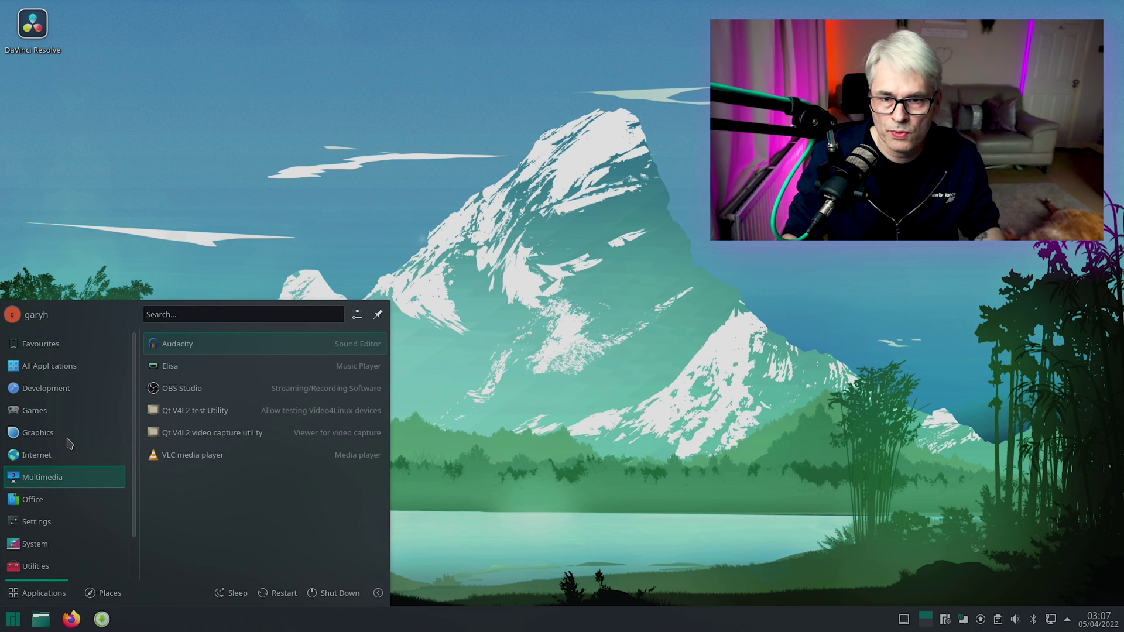
mouse_move(56, 435)
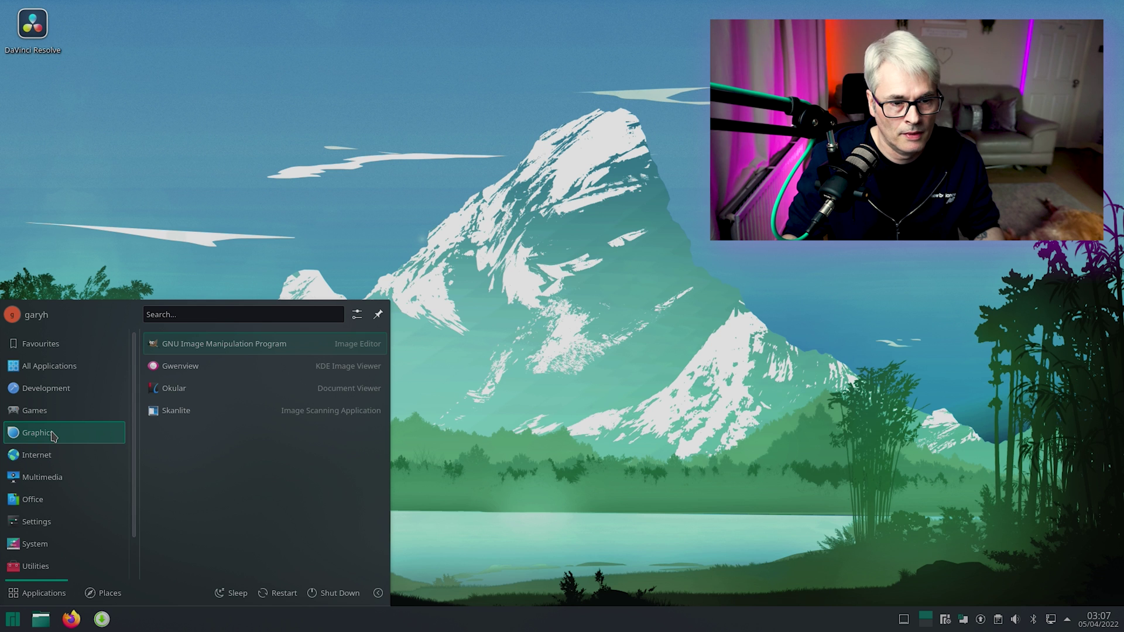
Step: Launch VLC media player from the Multimedia list, then quit it with Ctrl+Q
left_click(75, 477)
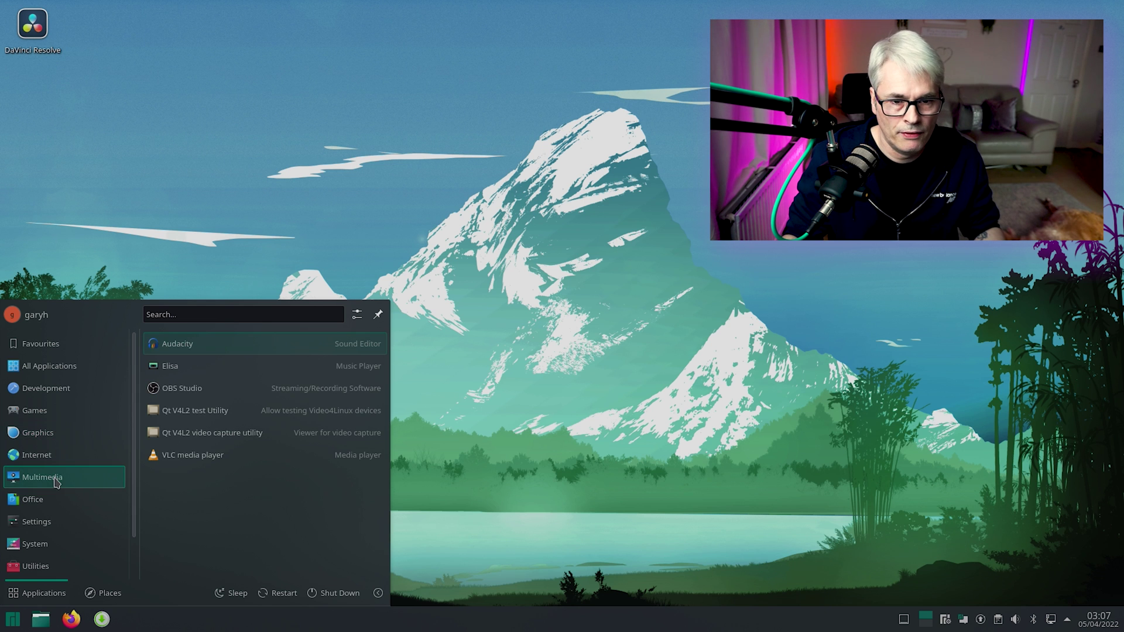
left_click(205, 460)
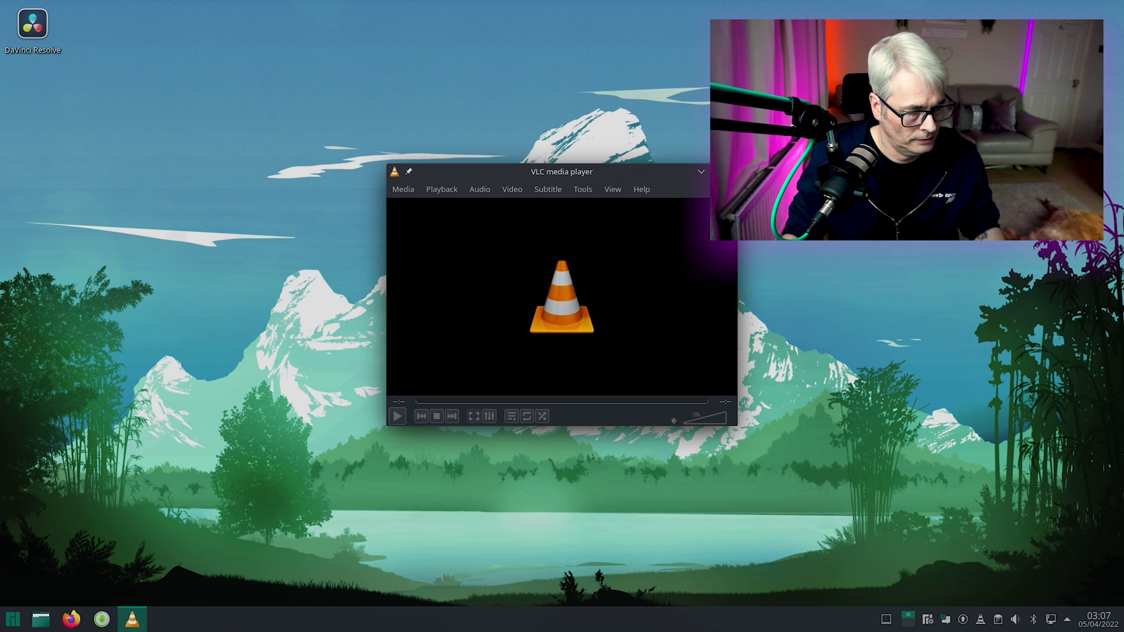
key("ctrl+q")
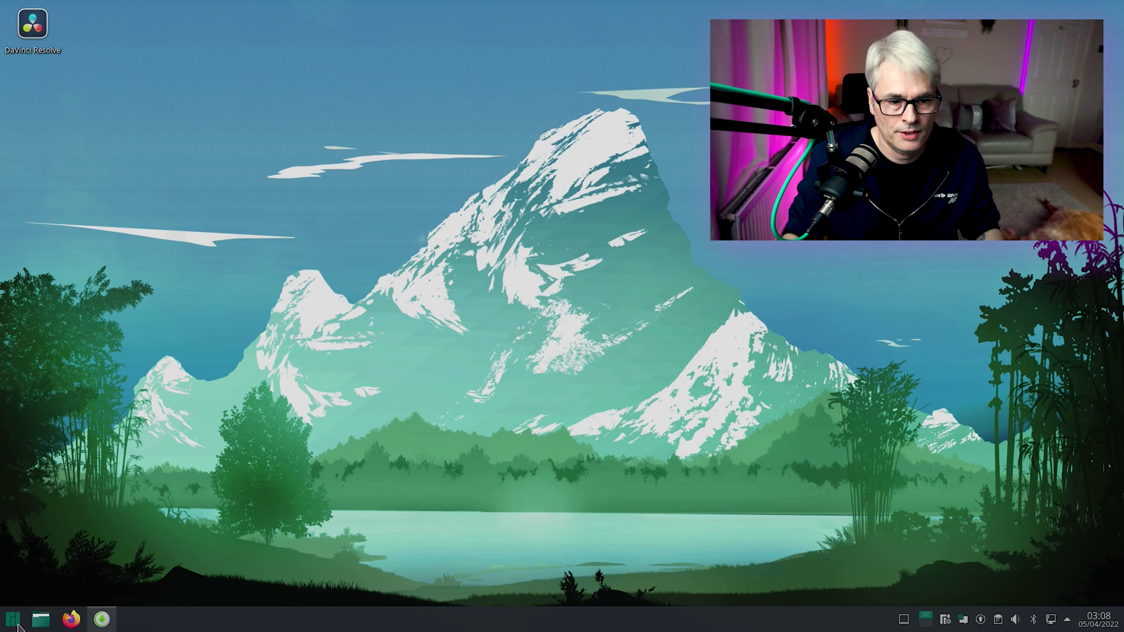
Step: Launch OBS Studio from the Multimedia category of the application launcher
left_click(13, 619)
left_click(37, 522)
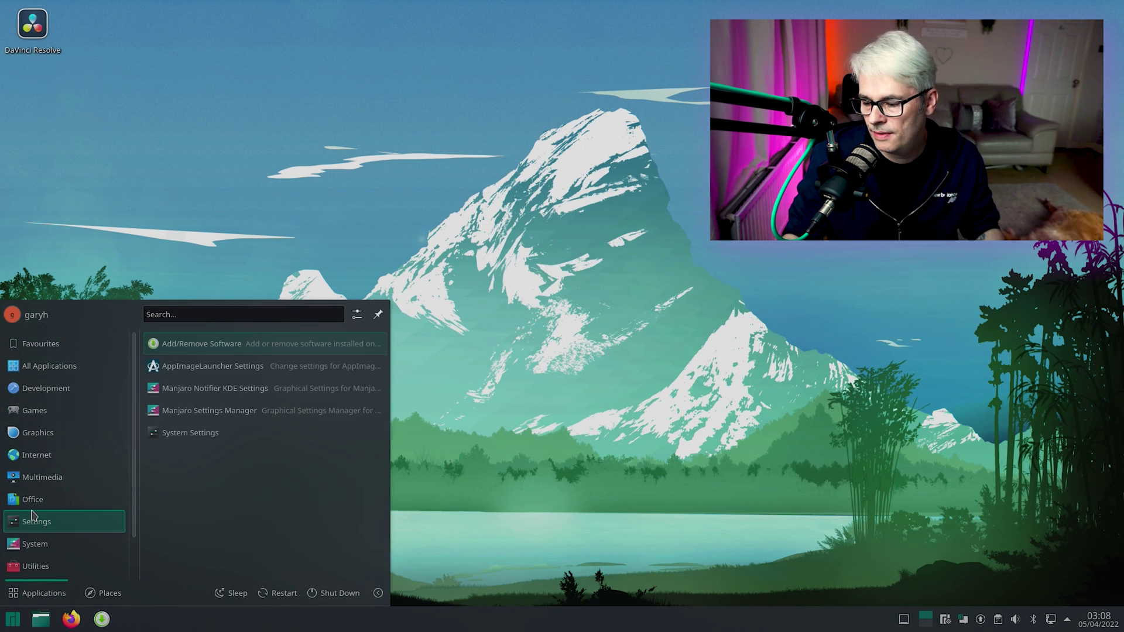
left_click(59, 479)
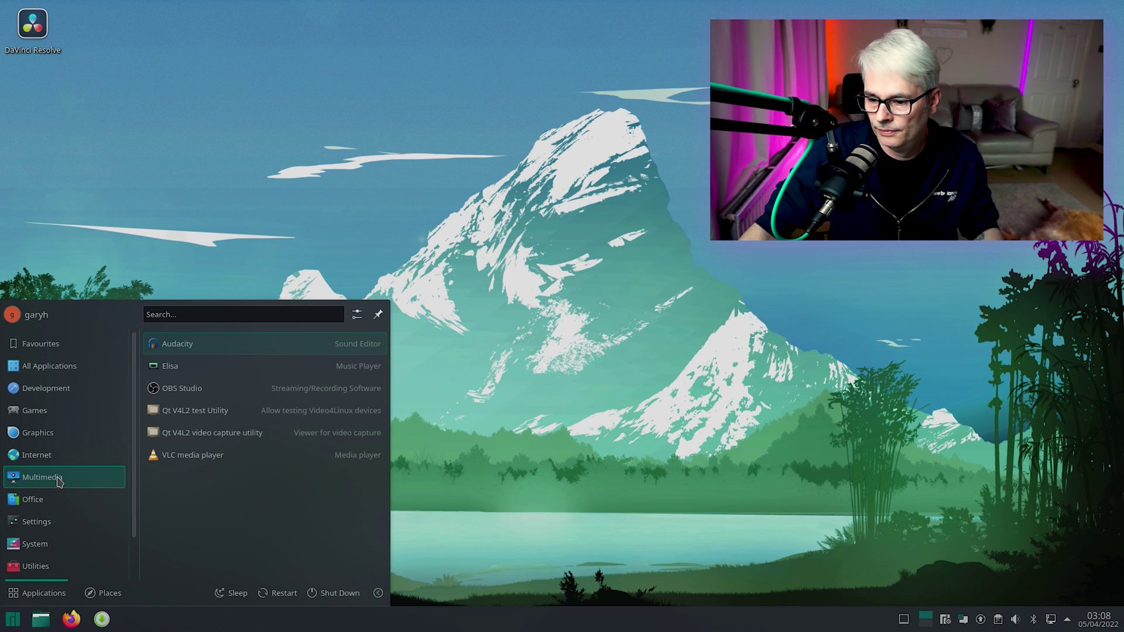
left_click(163, 389)
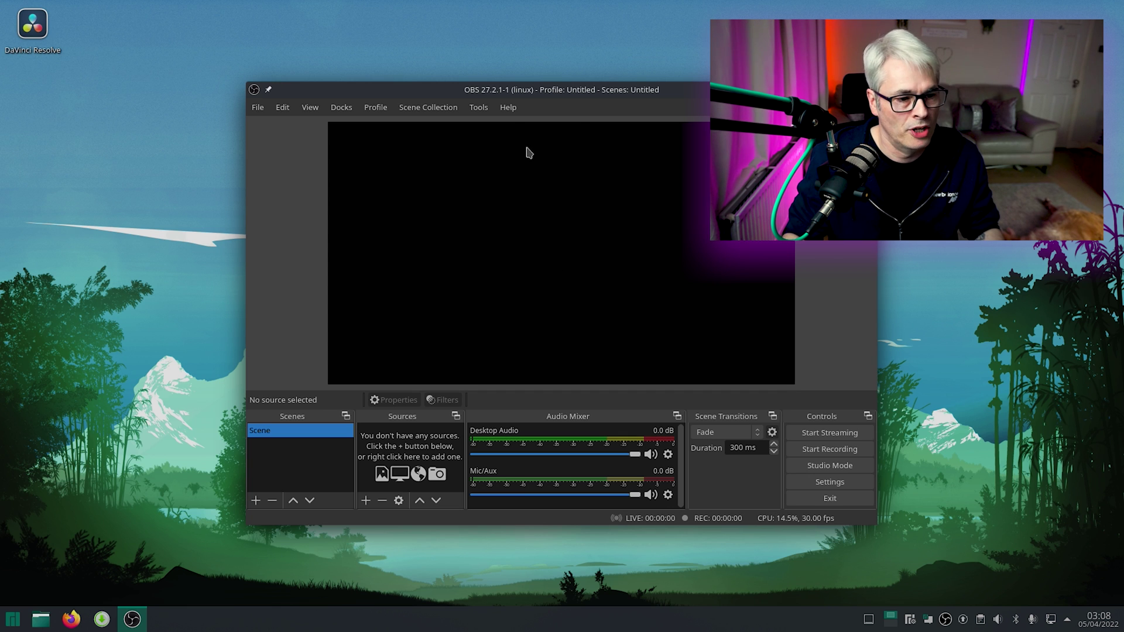
Step: Run the Auto-Configuration Wizard optimised for recording only, apply its recommended settings, and quit OBS
left_click(508, 109)
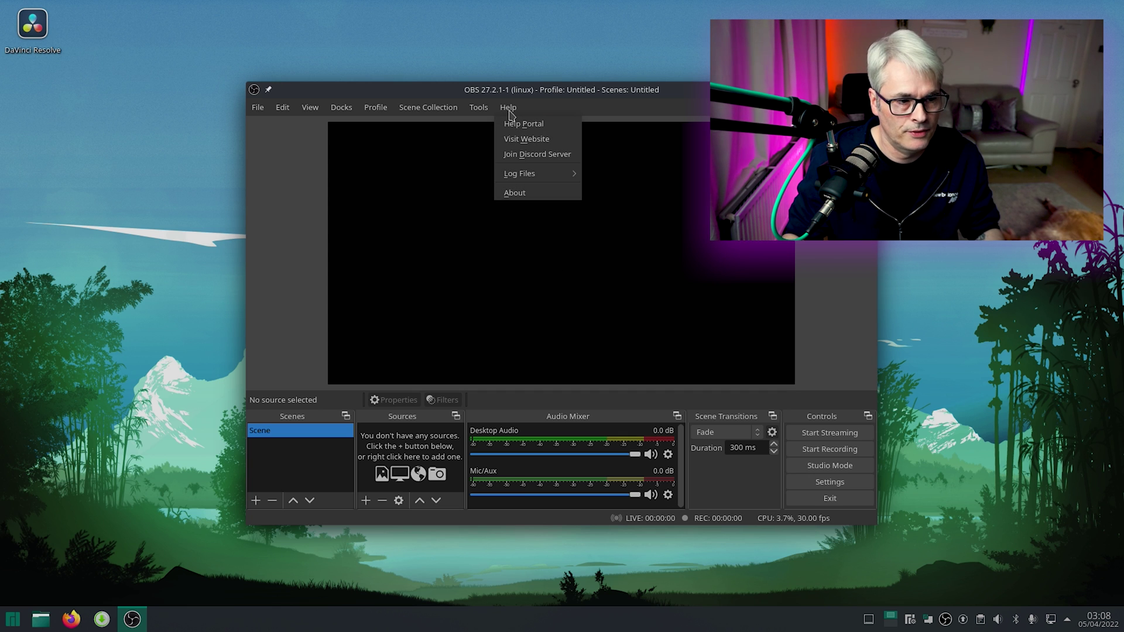
mouse_move(480, 109)
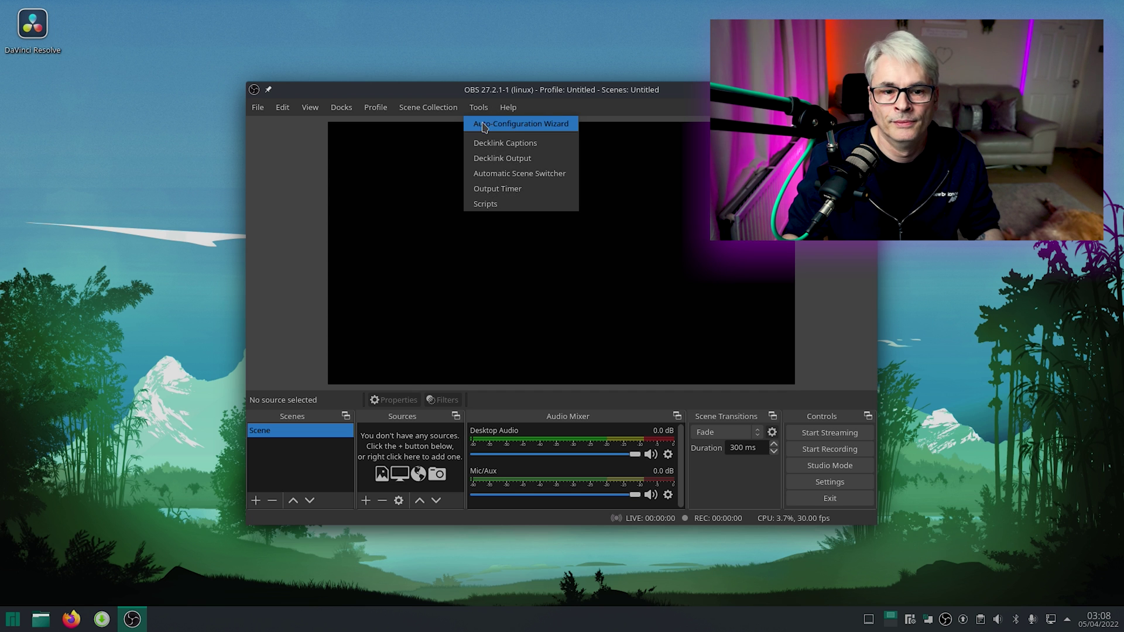
left_click(480, 124)
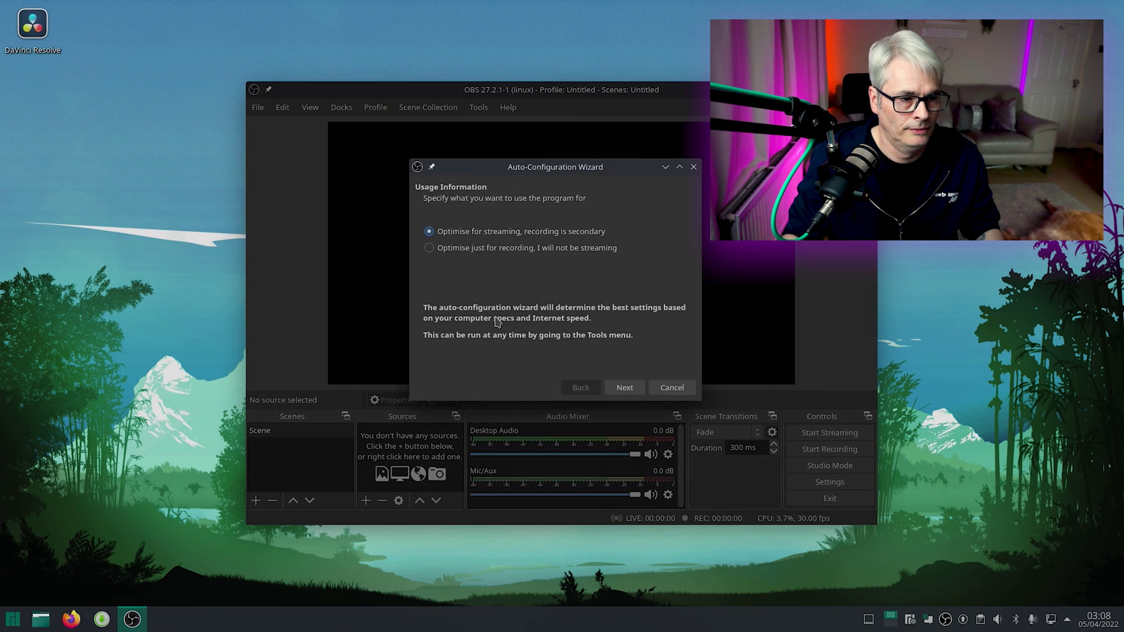
left_click(497, 249)
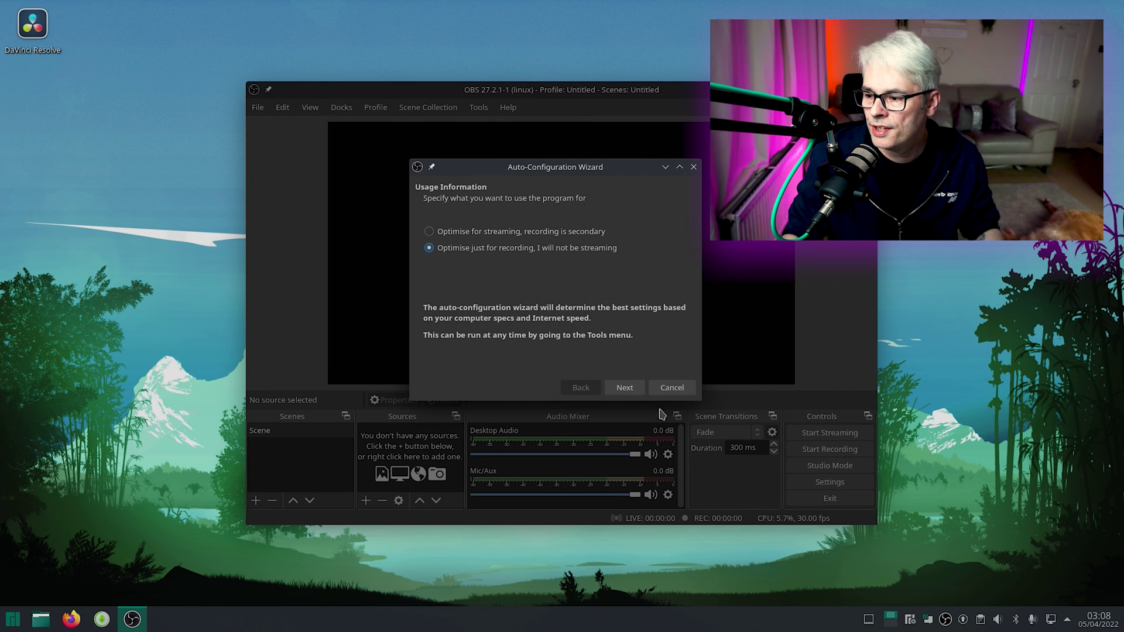
left_click(625, 389)
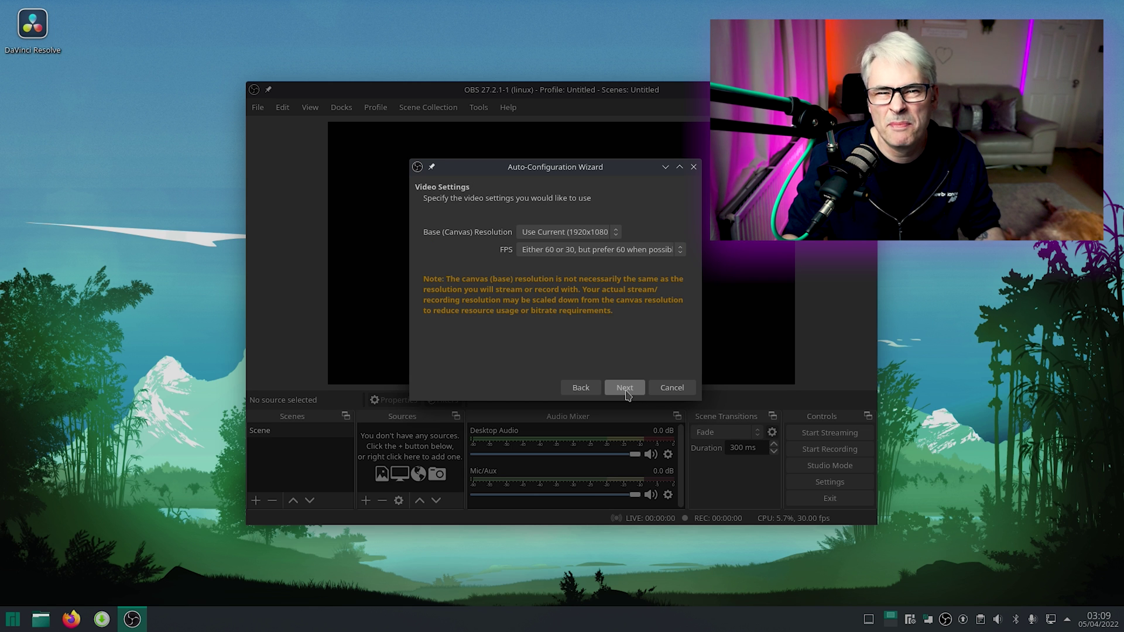
left_click(624, 389)
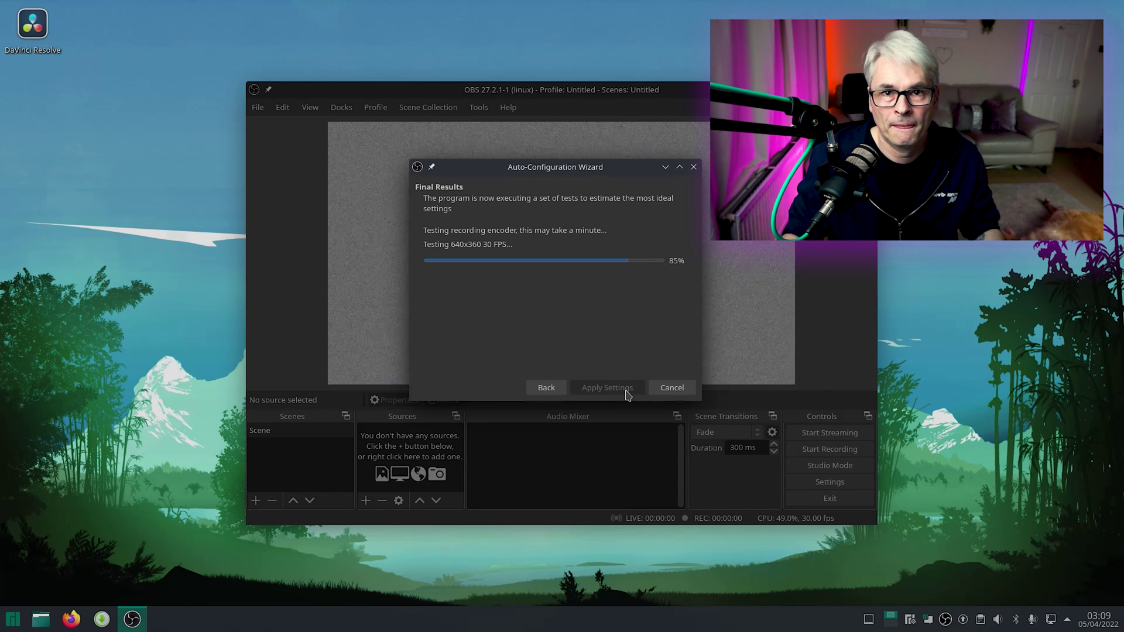
left_click(607, 388)
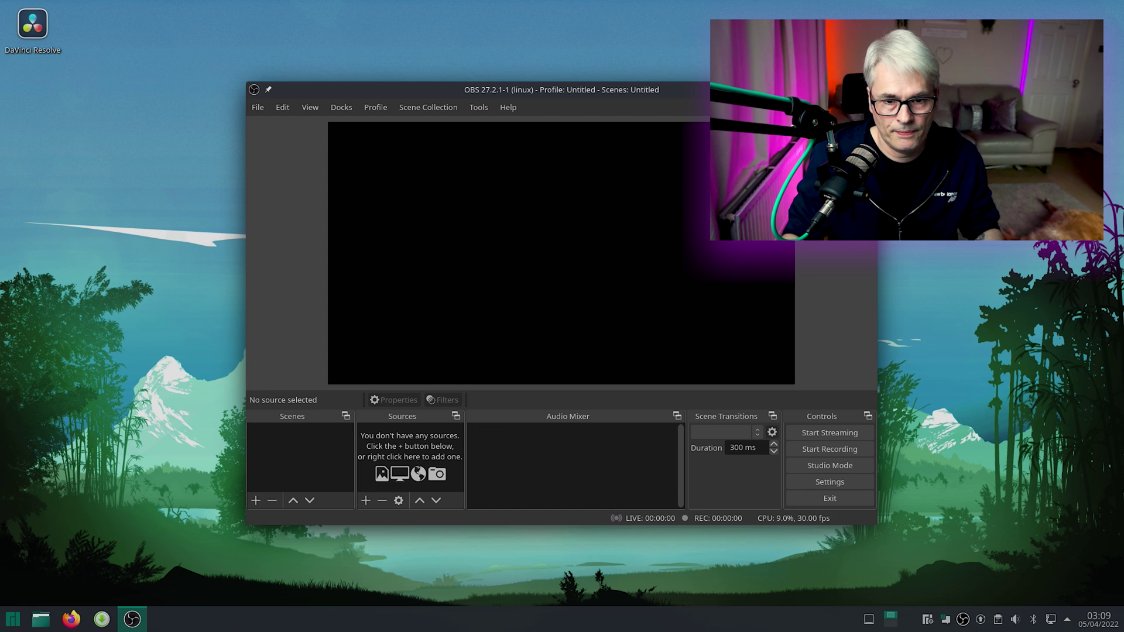
key("alt+F4")
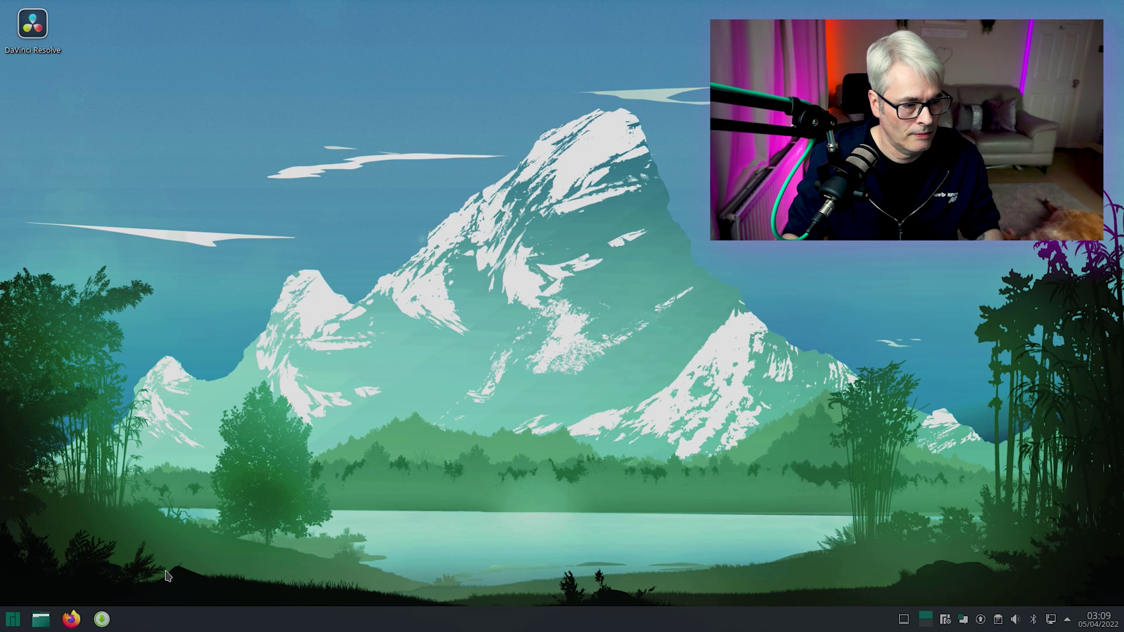
Step: Browse the Kickoff categories, then reopen Kickoff and launch System Settings from the Settings category
left_click(12, 622)
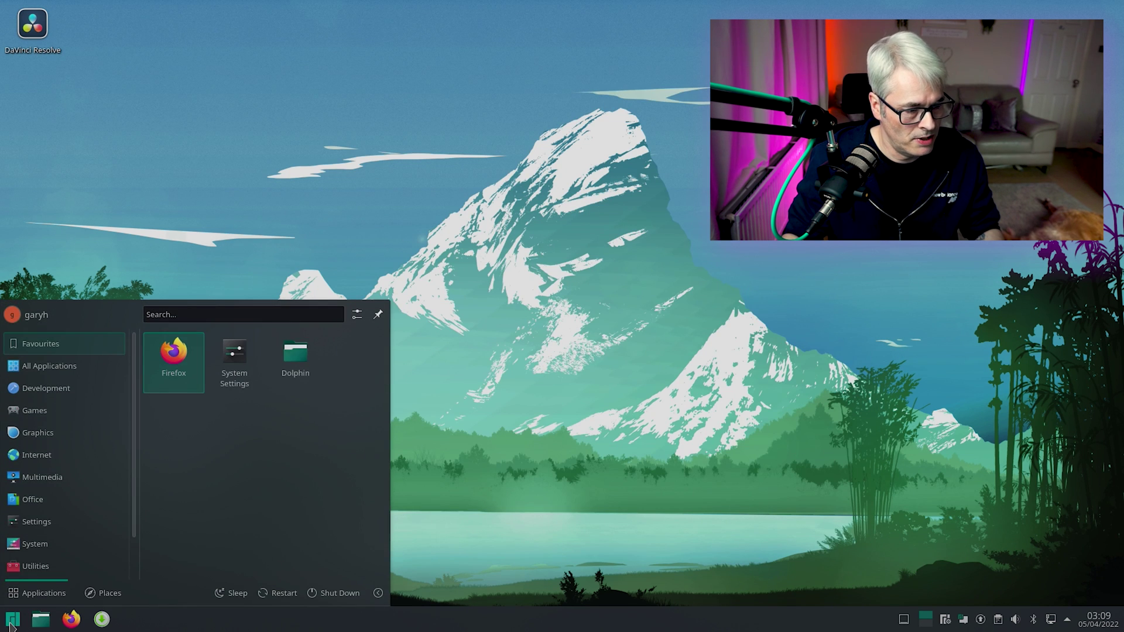
mouse_move(60, 525)
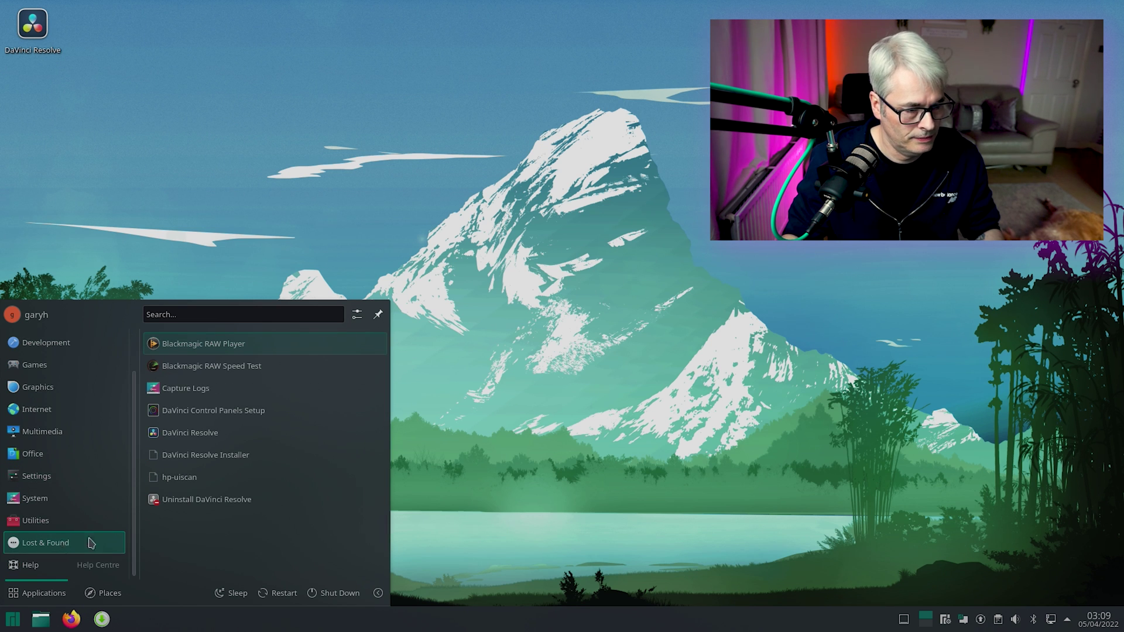
left_click(215, 436)
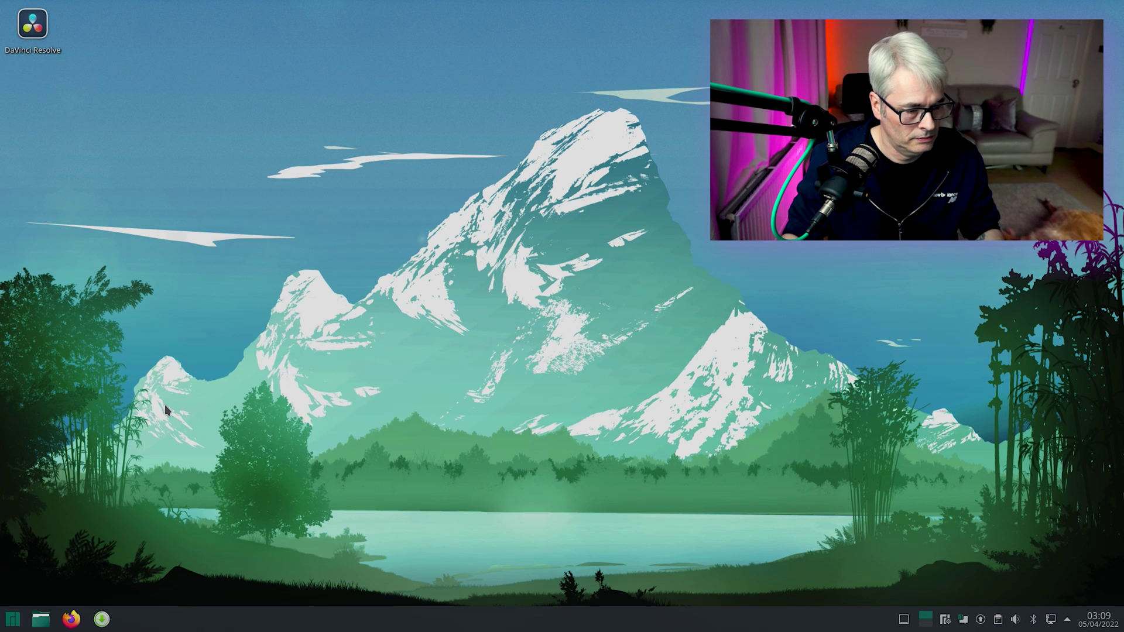
left_click(12, 619)
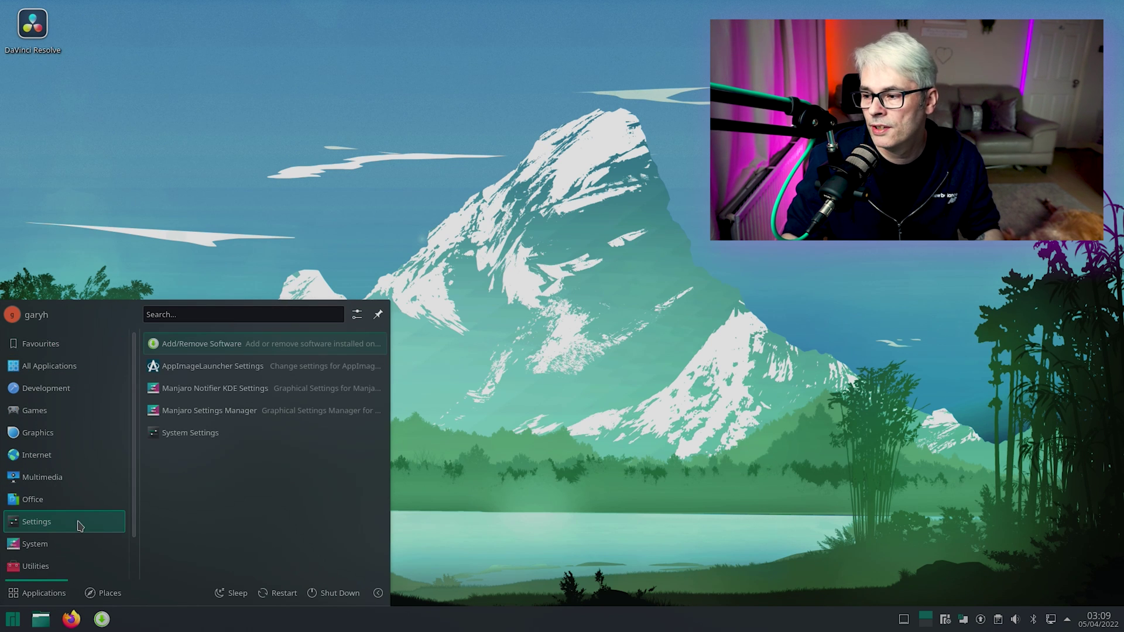
left_click(199, 437)
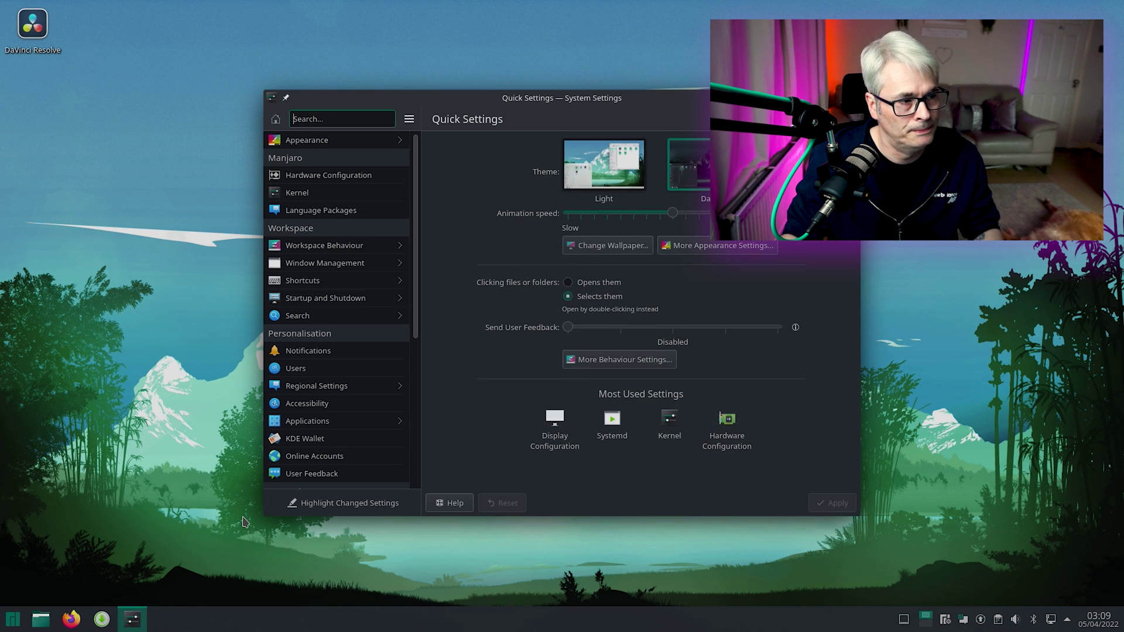
Step: Show About this System: KDE Plasma 5.24.3, Intel Core 2 Duo P8600, 5.5 GiB RAM
scroll(289, 455, "down", 5)
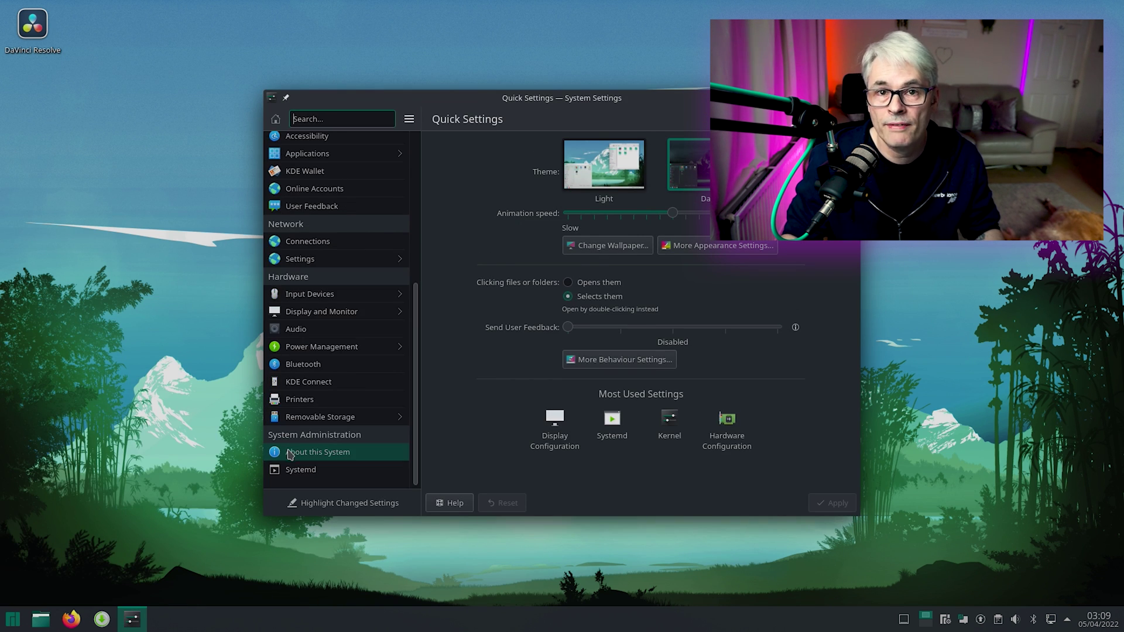
left_click(287, 454)
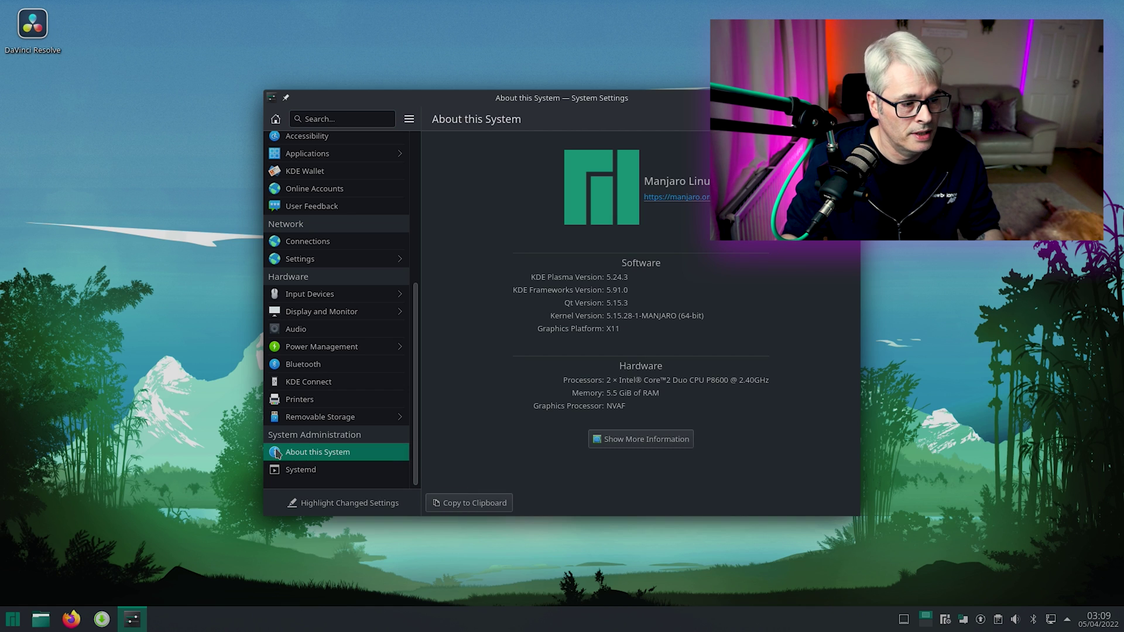